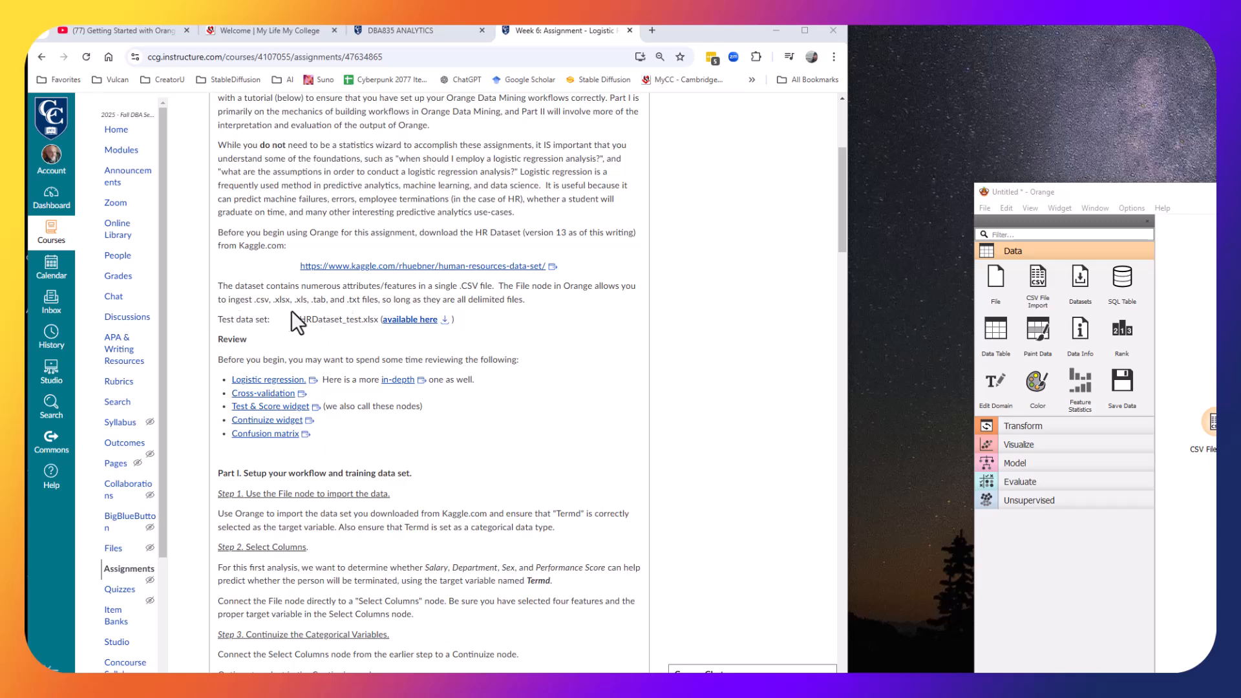
# Download the HRDataset_test.xlsx test data set and show it in its folder, then close the folder window.
pyautogui.click(445, 321)
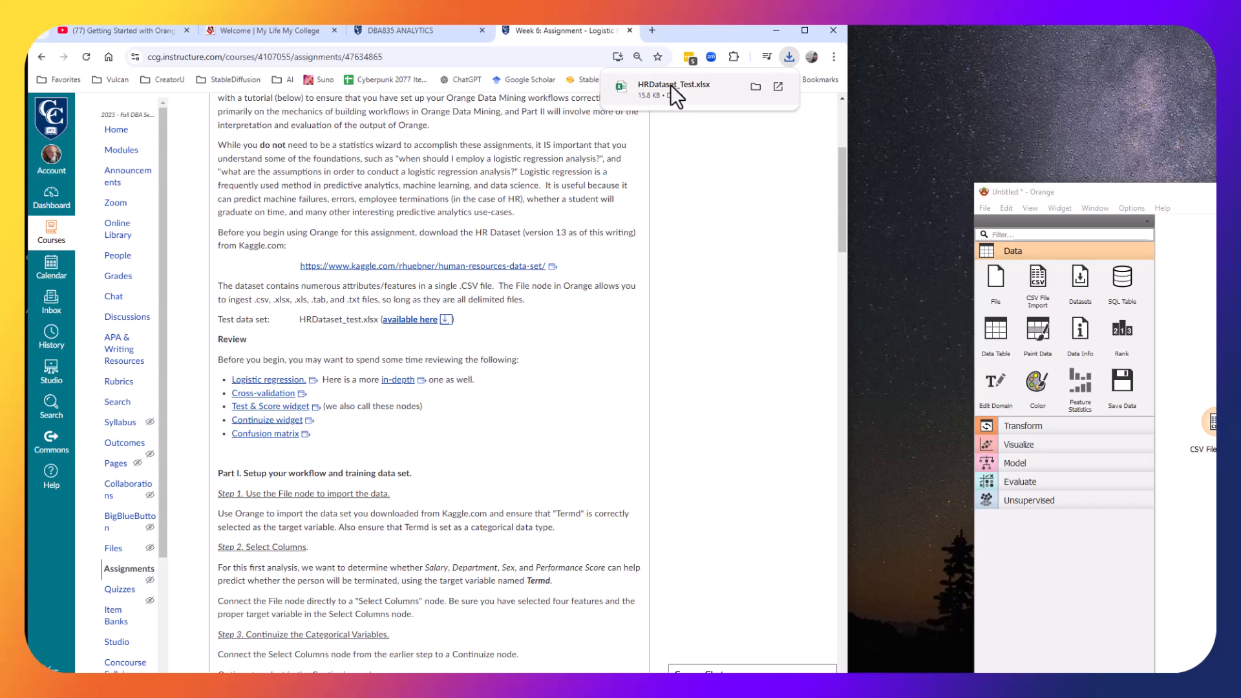
pyautogui.click(752, 87)
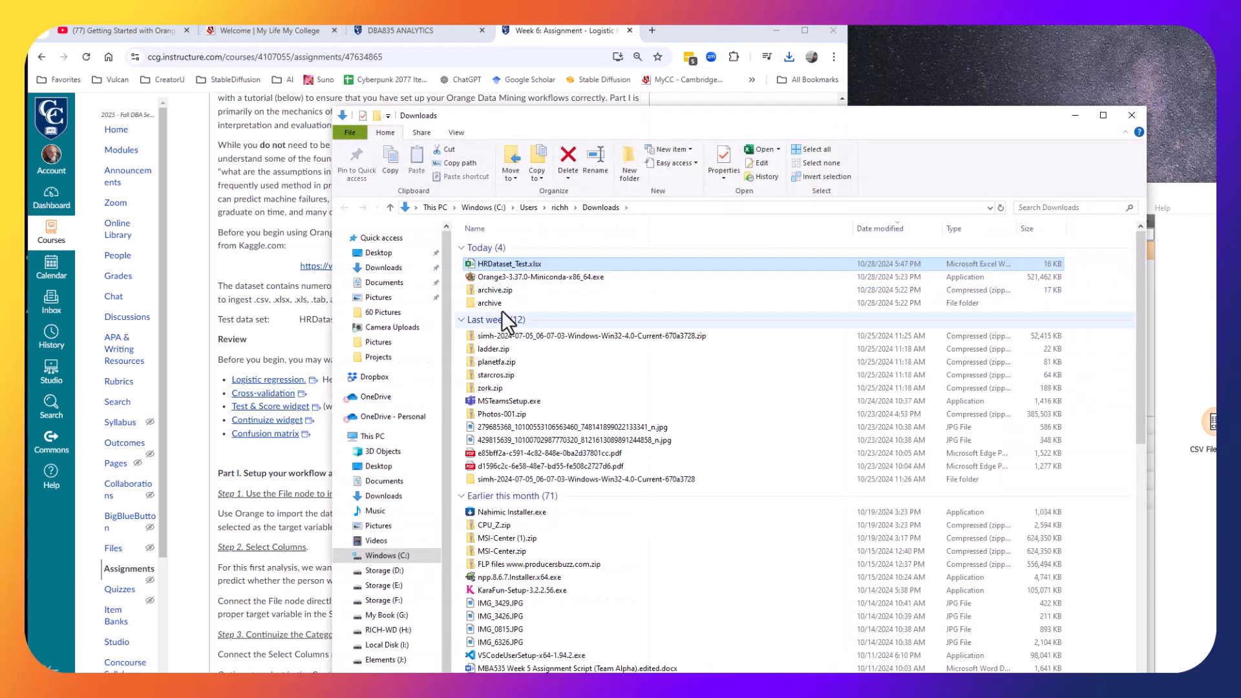
pyautogui.click(1078, 117)
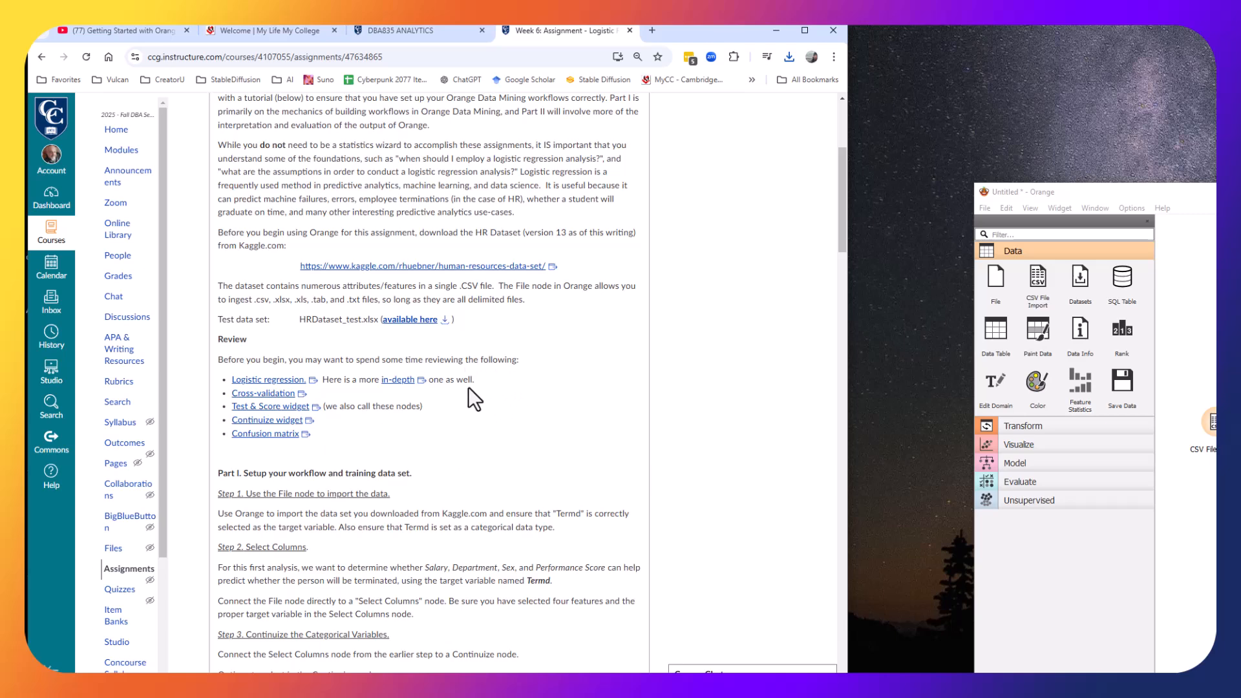
# Load HRDataset_v14.csv from the Downloads archive folder into the CSV File Import widget.
pyautogui.scroll(-5, 508, 446)
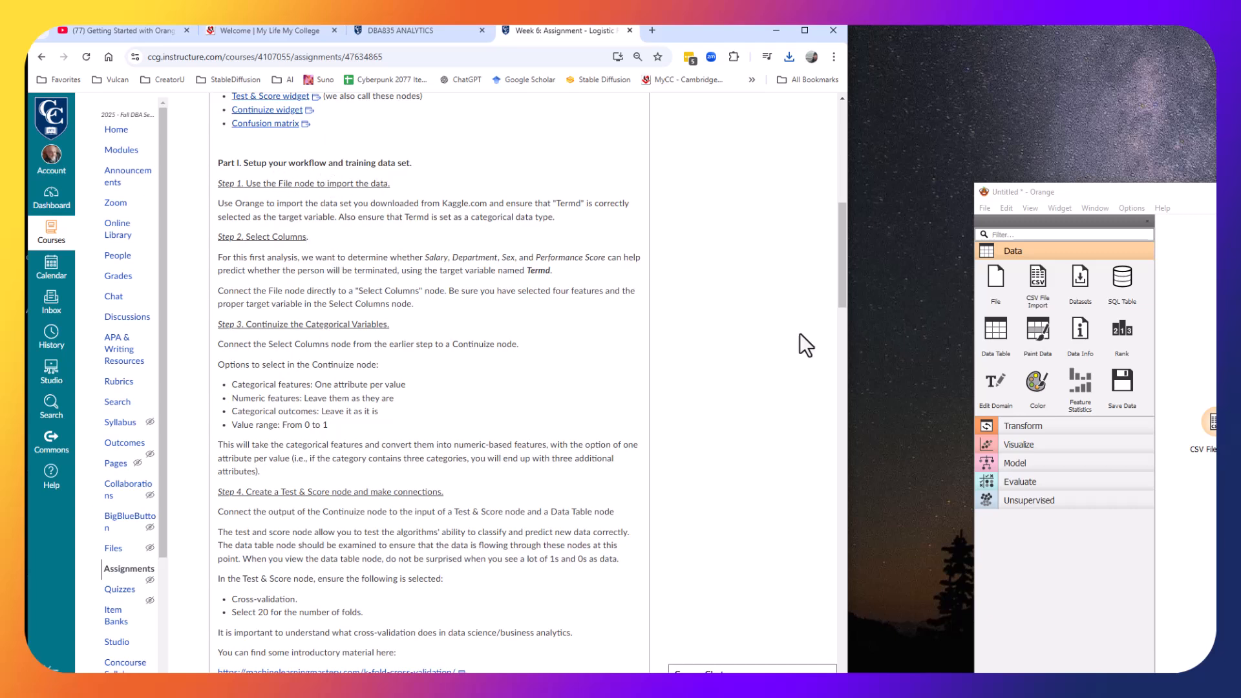
pyautogui.moveTo(1163, 192); pyautogui.dragTo(755, 48)
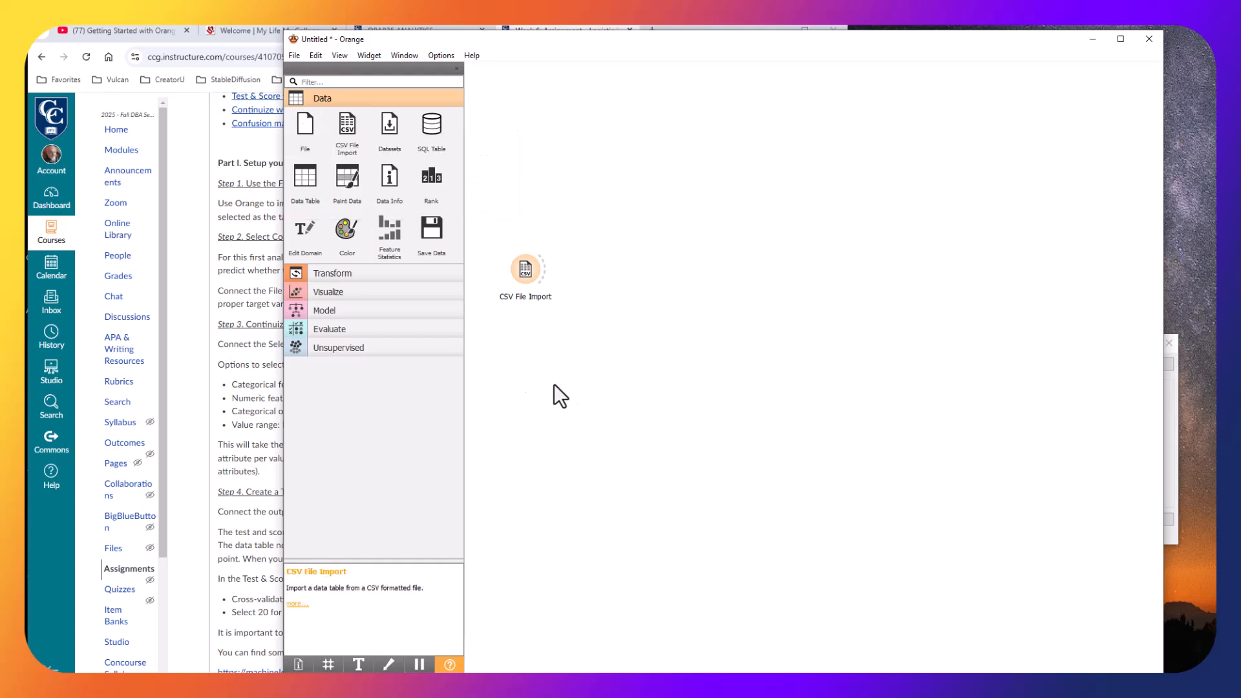
pyautogui.doubleClick(525, 273)
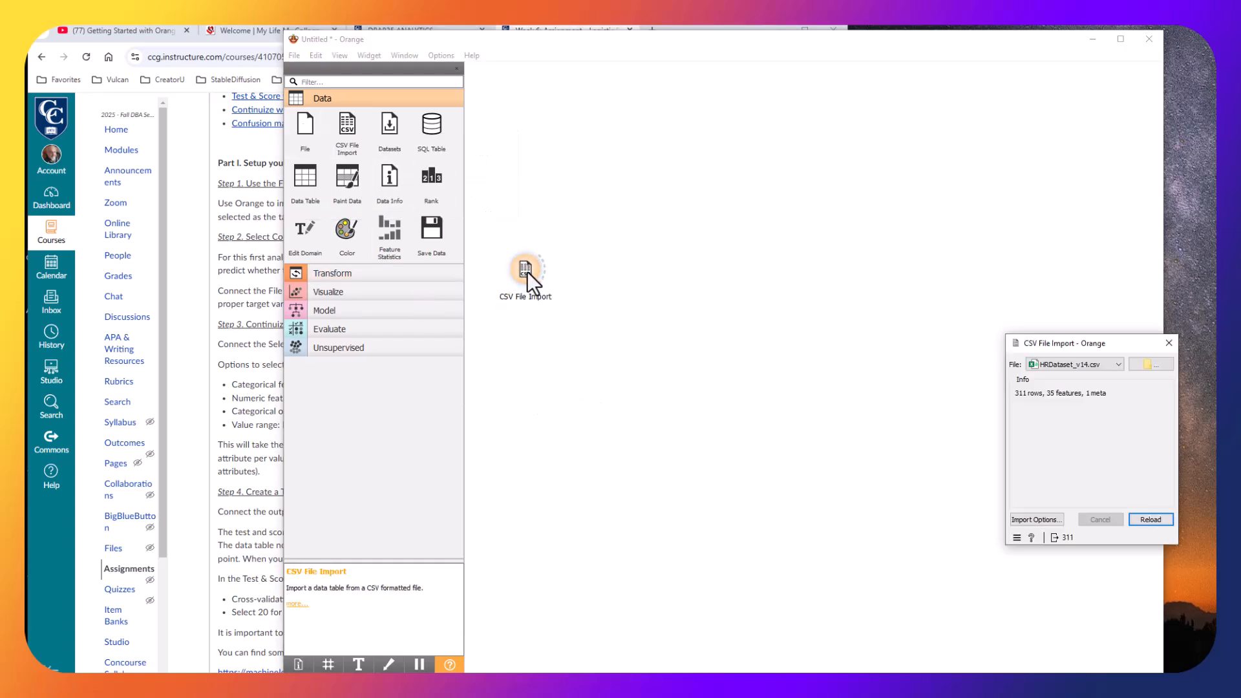
pyautogui.moveTo(1090, 339); pyautogui.dragTo(640, 207)
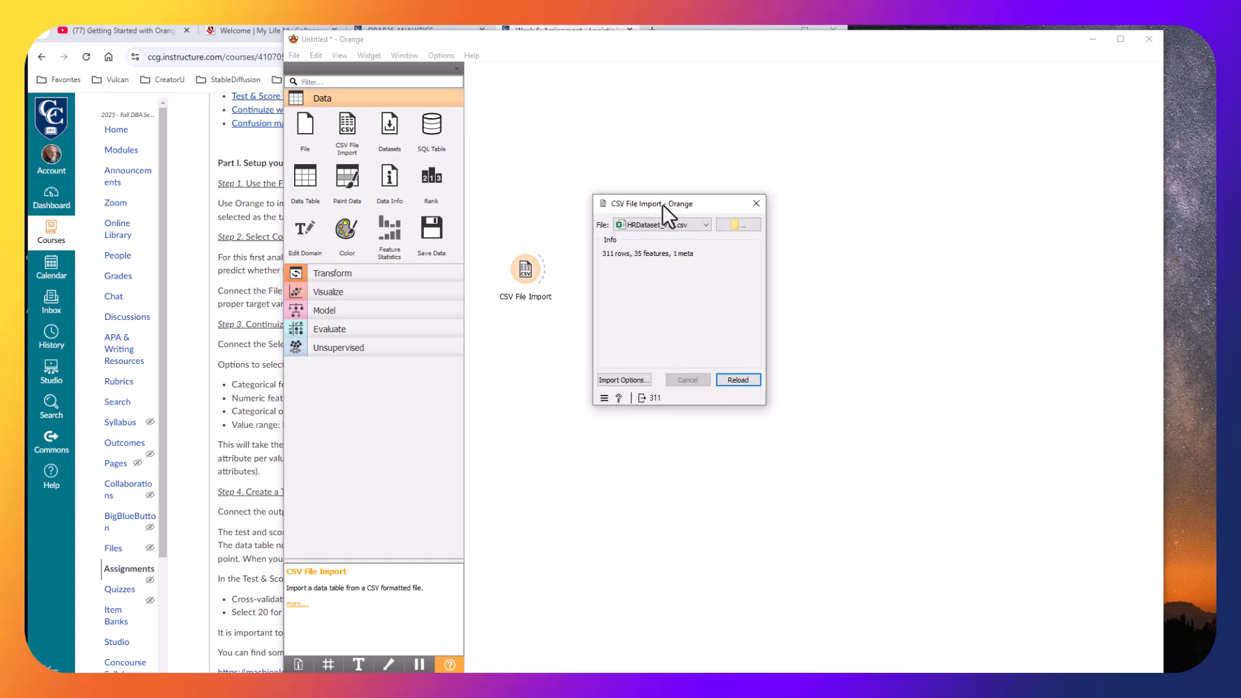
pyautogui.click(741, 227)
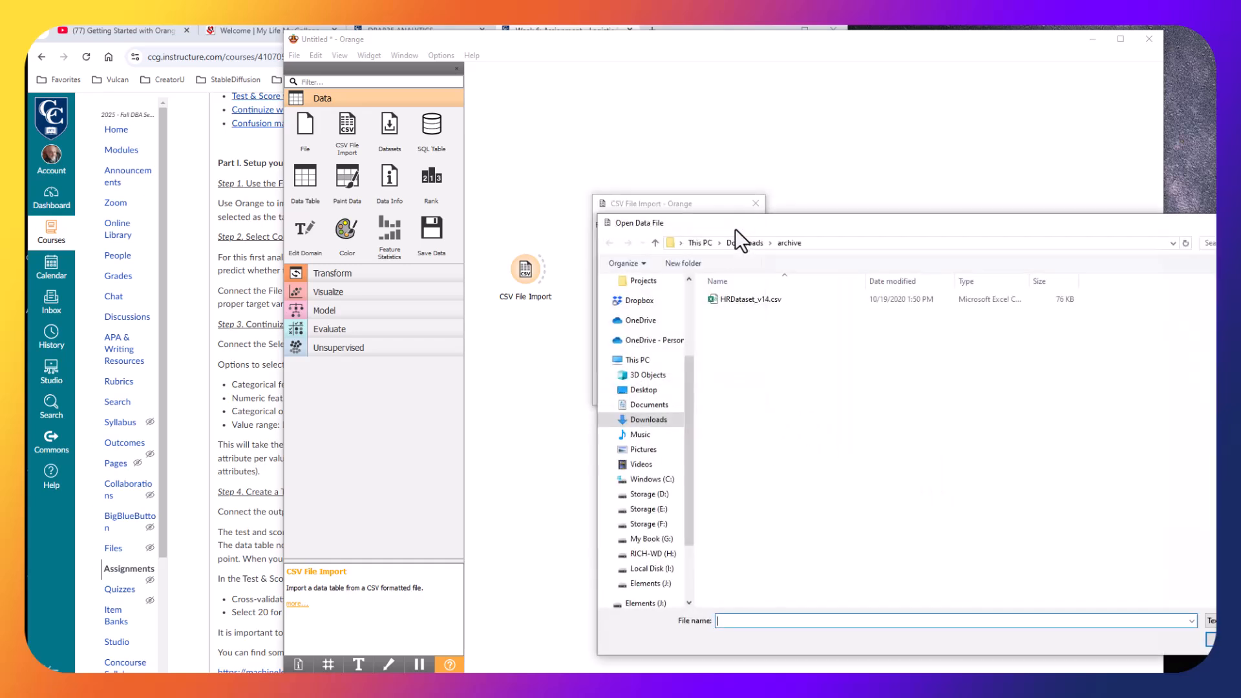
pyautogui.moveTo(743, 227); pyautogui.dragTo(711, 278)
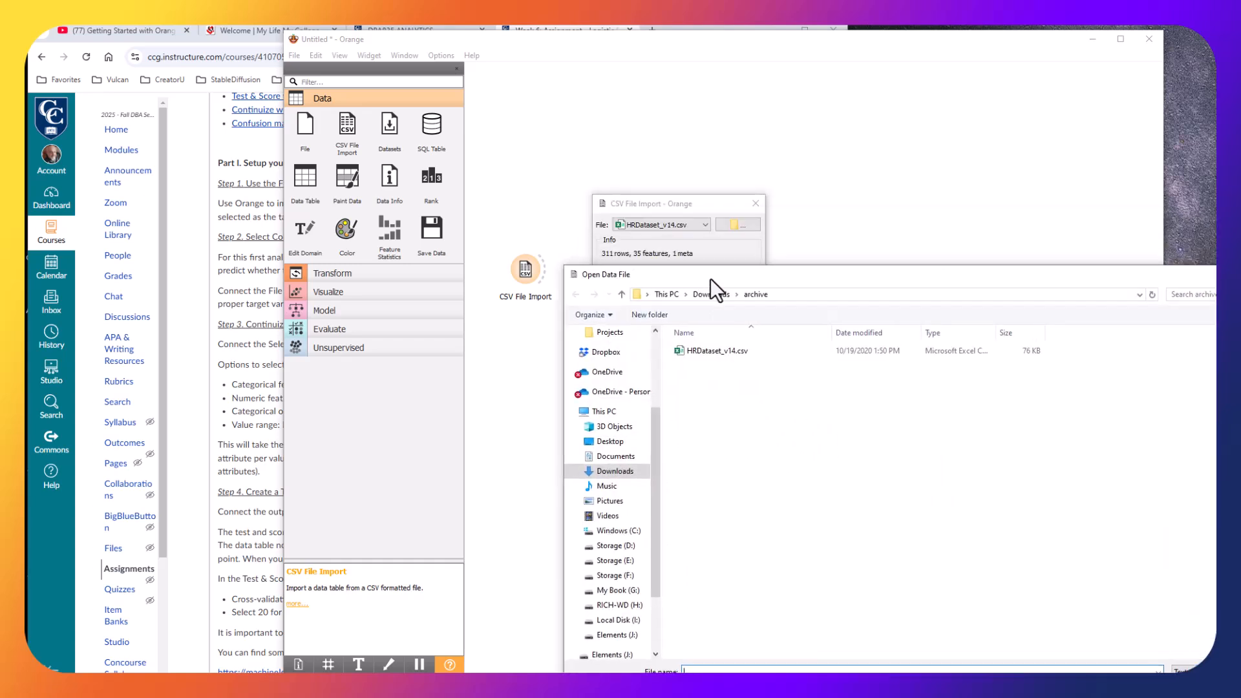
pyautogui.click(708, 350)
pyautogui.press('Return')
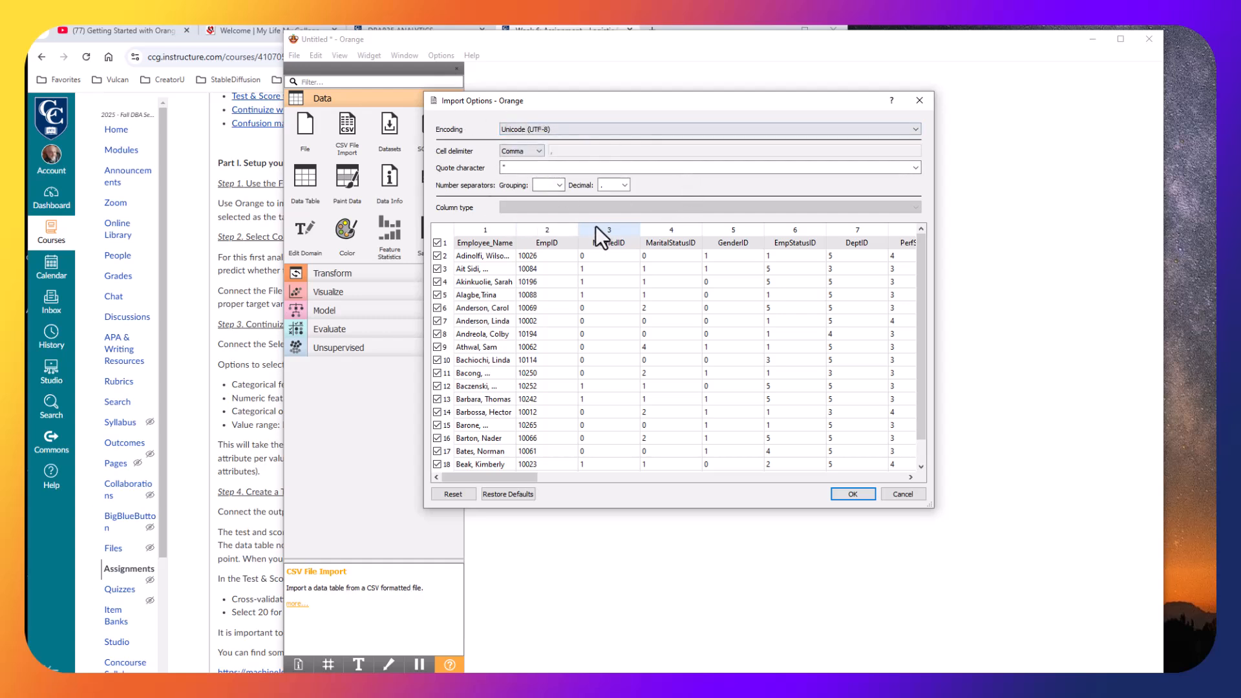
# Browse the column preview in the import options, accept them, and close the CSV File Import dialog.
pyautogui.moveTo(484, 476); pyautogui.dragTo(897, 494)
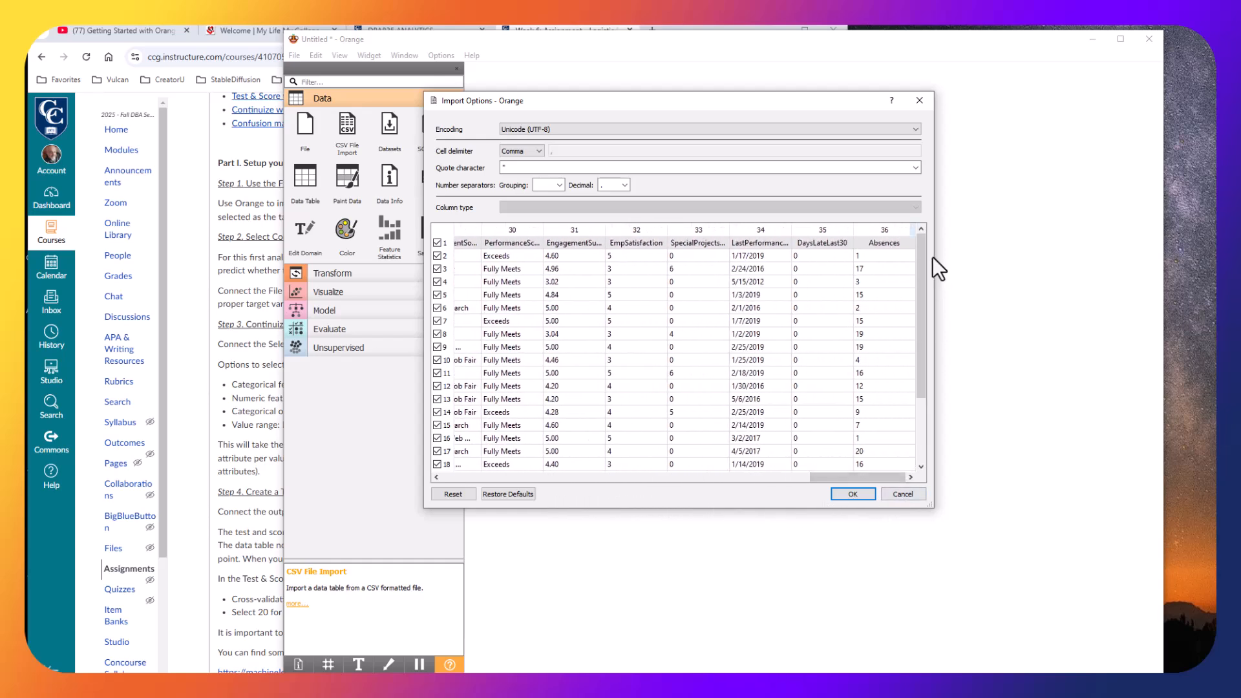
pyautogui.moveTo(922, 254); pyautogui.dragTo(850, 459)
pyautogui.moveTo(921, 400); pyautogui.dragTo(445, 468)
pyautogui.scroll(20, 636, 352)
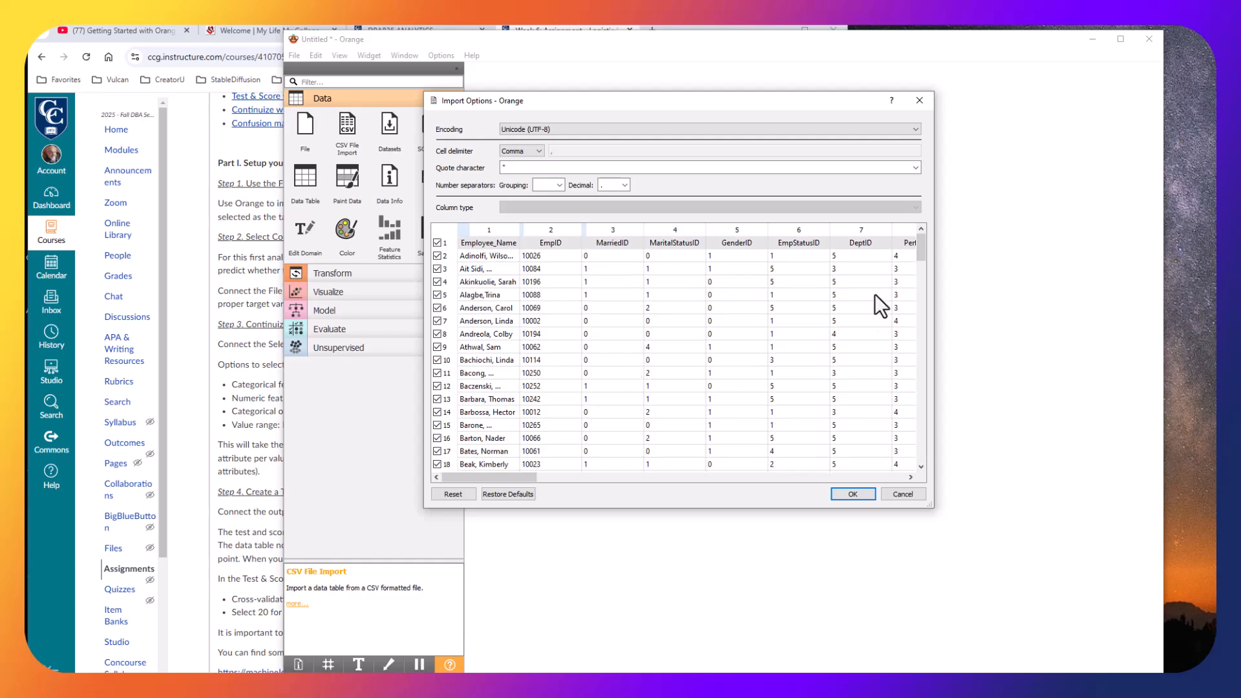
pyautogui.click(854, 495)
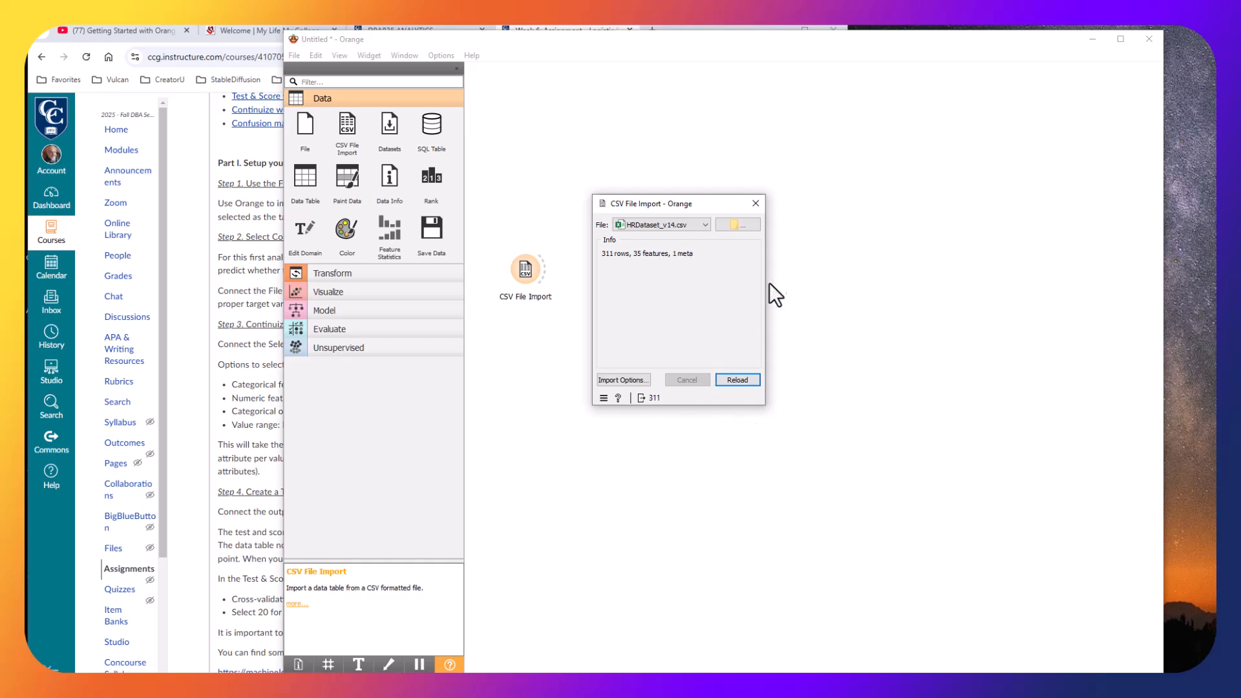
pyautogui.click(755, 204)
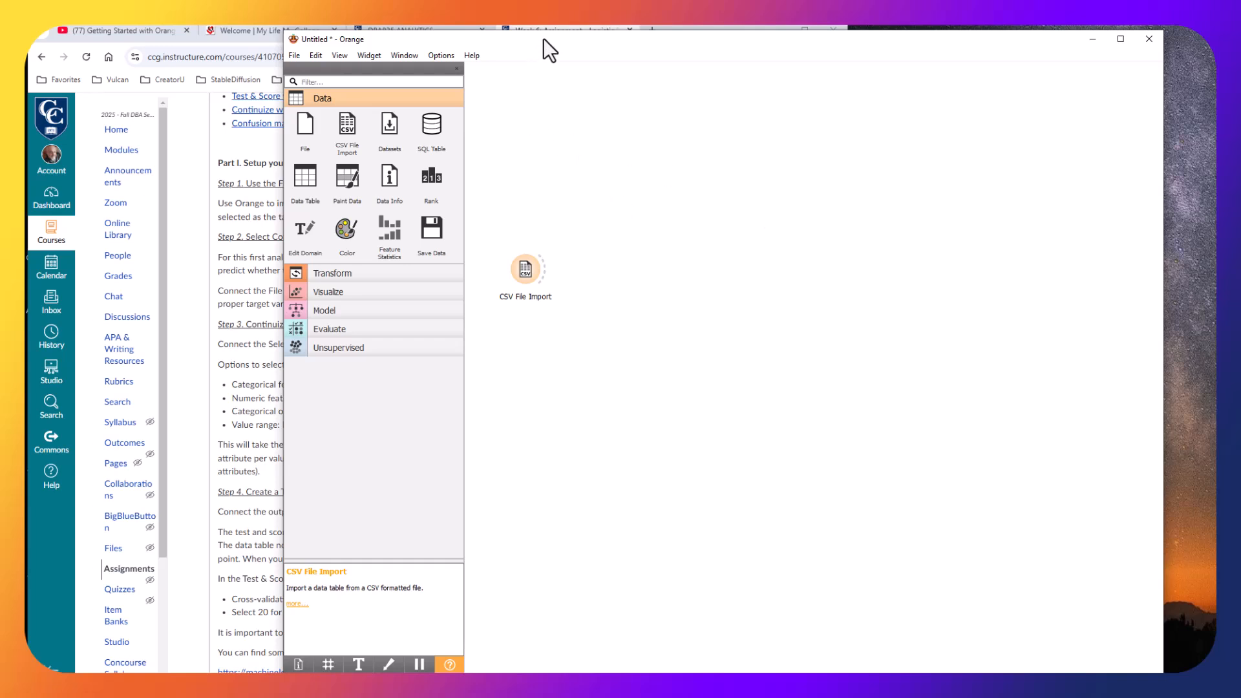
# Add a Select Columns widget to the canvas and connect the CSV File Import output to it.
pyautogui.moveTo(548, 39); pyautogui.dragTo(1025, 100)
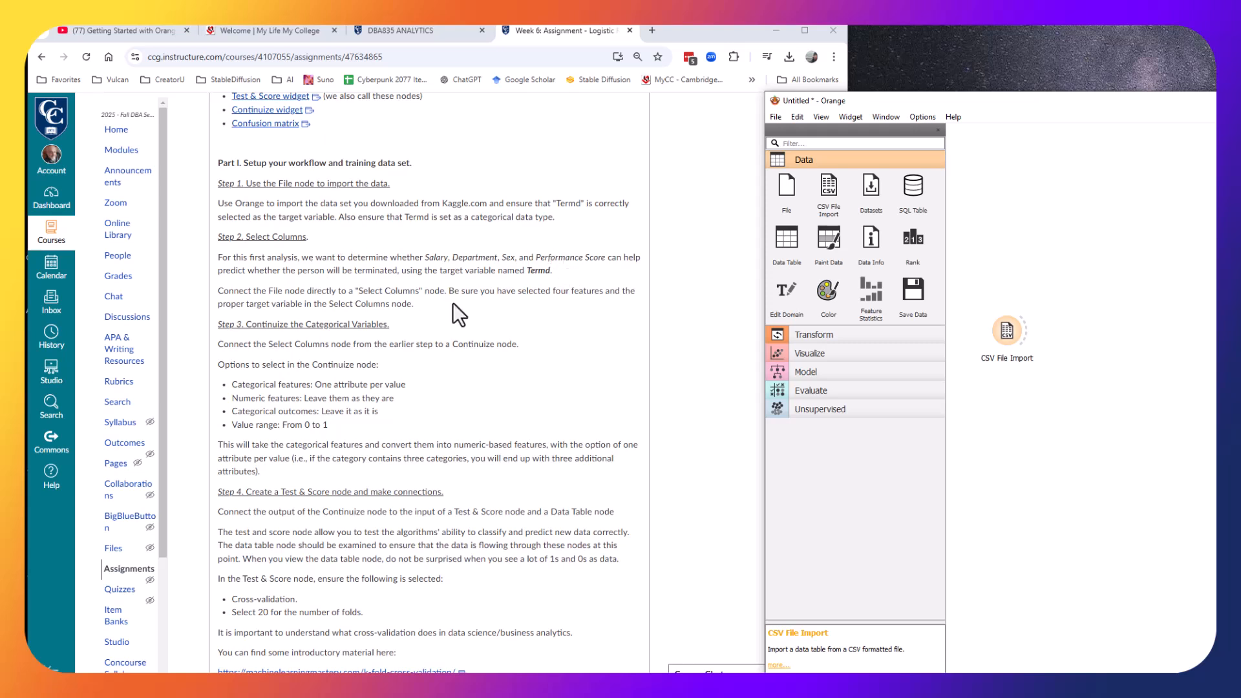
pyautogui.moveTo(1208, 101); pyautogui.dragTo(857, 40)
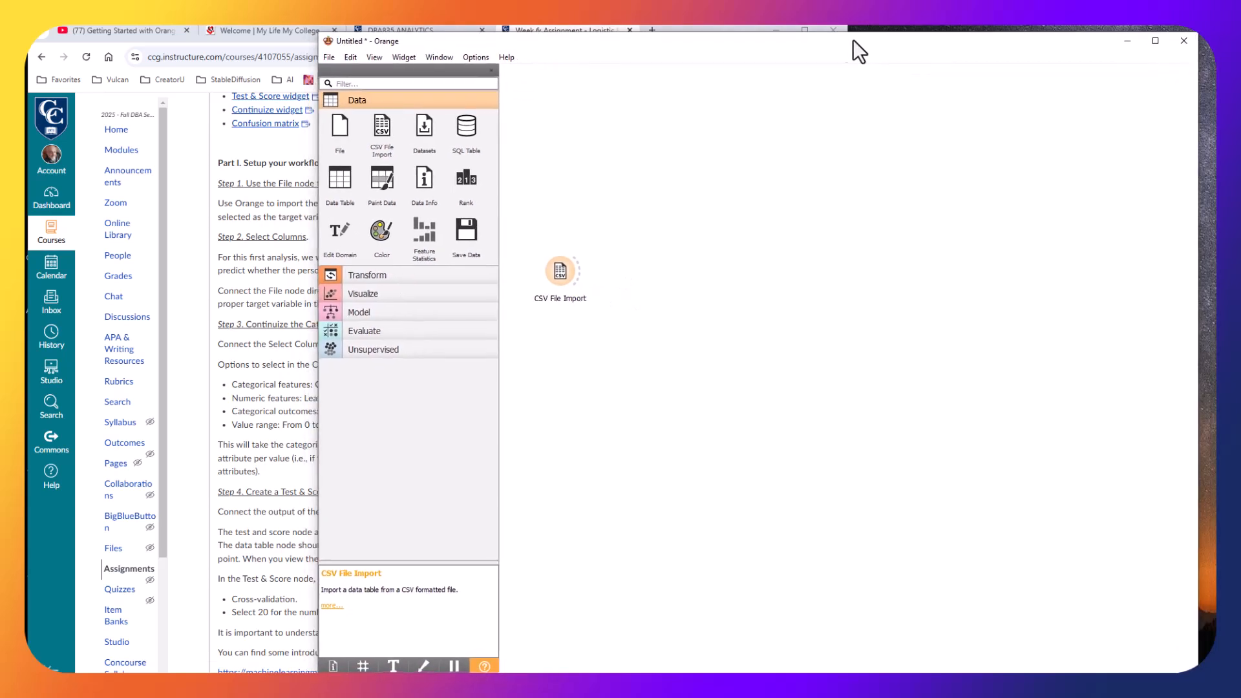
pyautogui.click(382, 281)
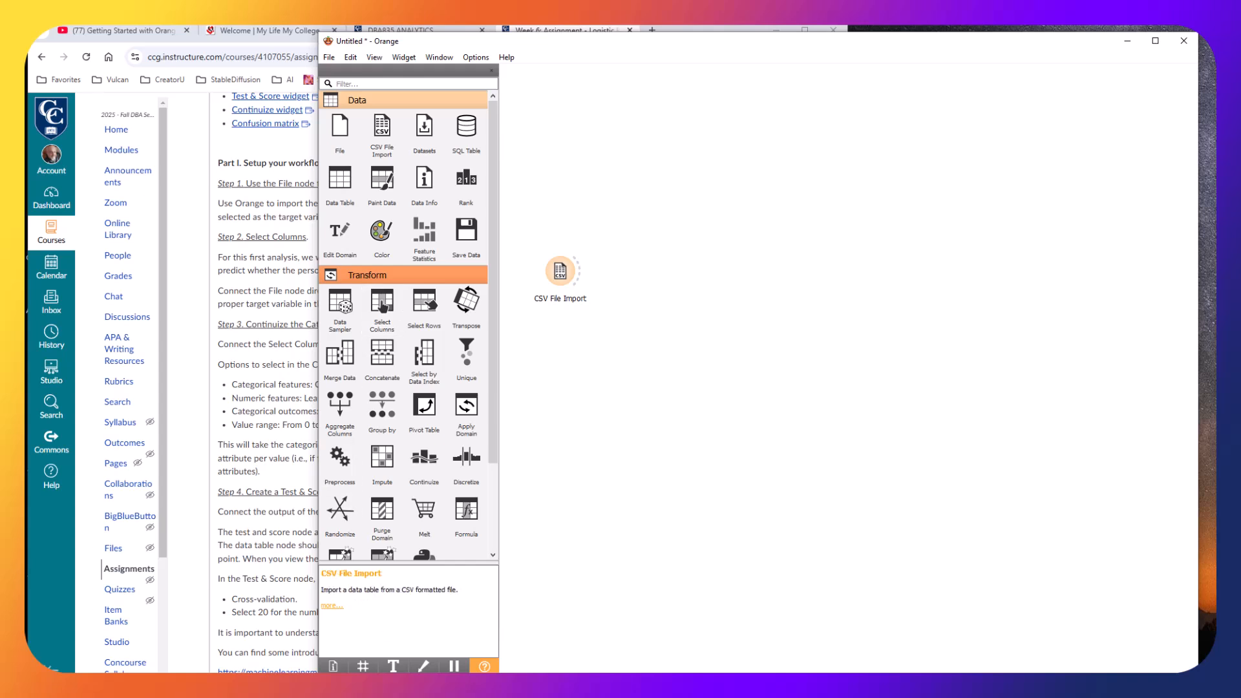
pyautogui.click(382, 304)
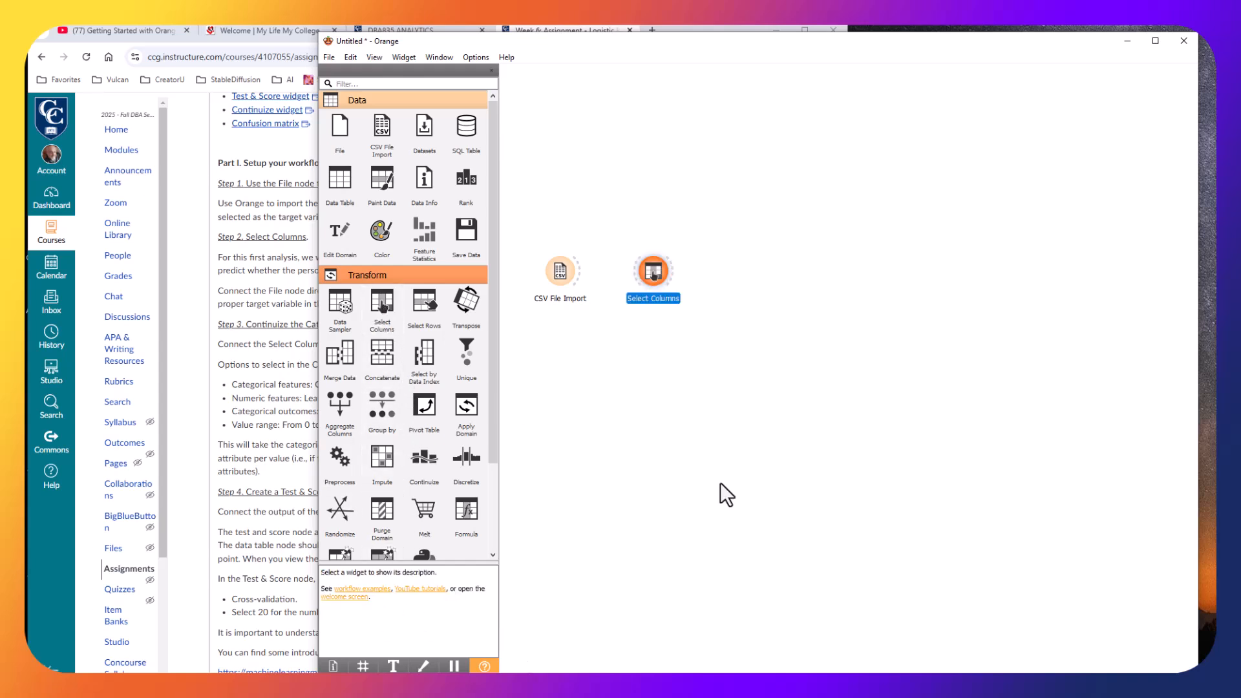
pyautogui.click(611, 357)
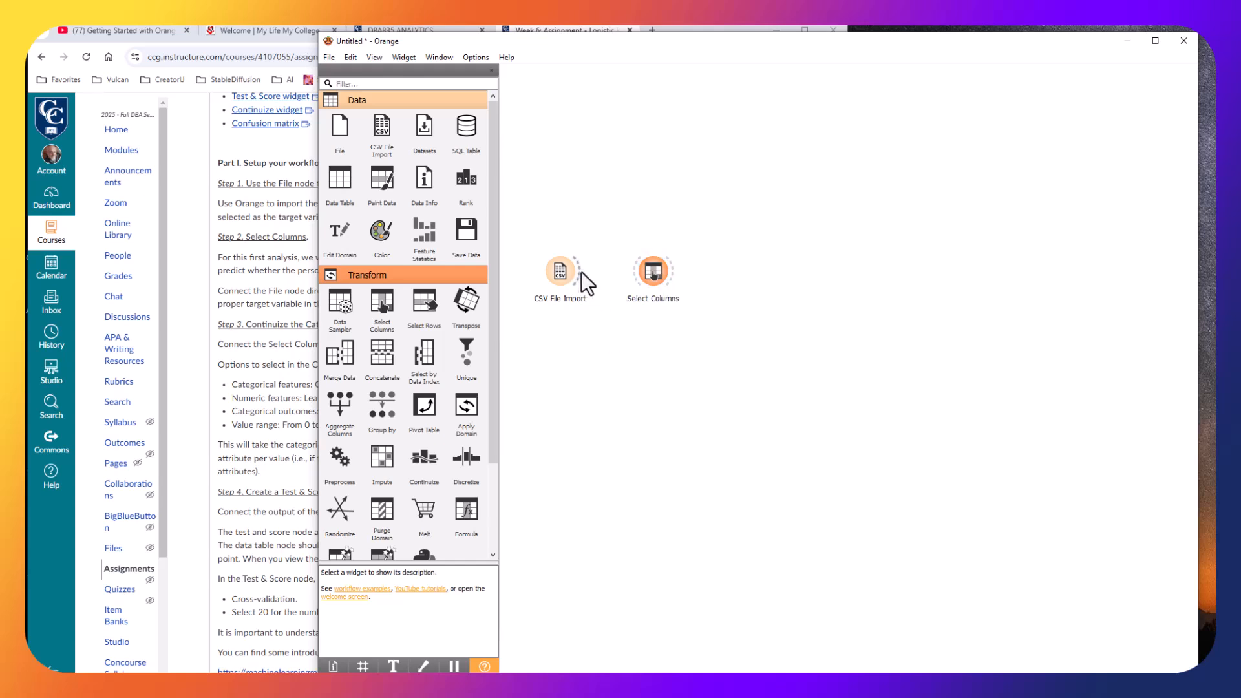
pyautogui.moveTo(575, 273); pyautogui.dragTo(638, 273)
# Open Select Columns and move all current features to the ignored list.
pyautogui.doubleClick(655, 268)
pyautogui.moveTo(1047, 254); pyautogui.dragTo(812, 198)
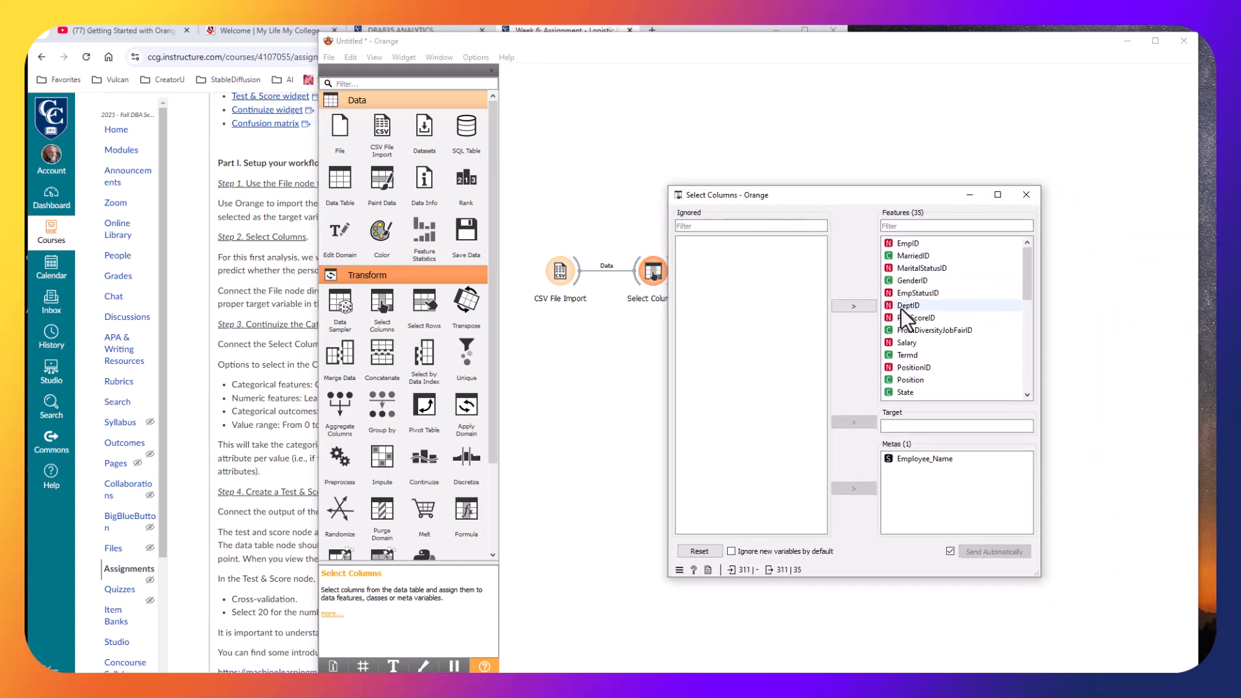
pyautogui.moveTo(1028, 249)
pyautogui.mouseDown()
pyautogui.moveTo(1028, 352)
pyautogui.moveTo(1025, 233)
pyautogui.mouseUp()
pyautogui.click(933, 243)
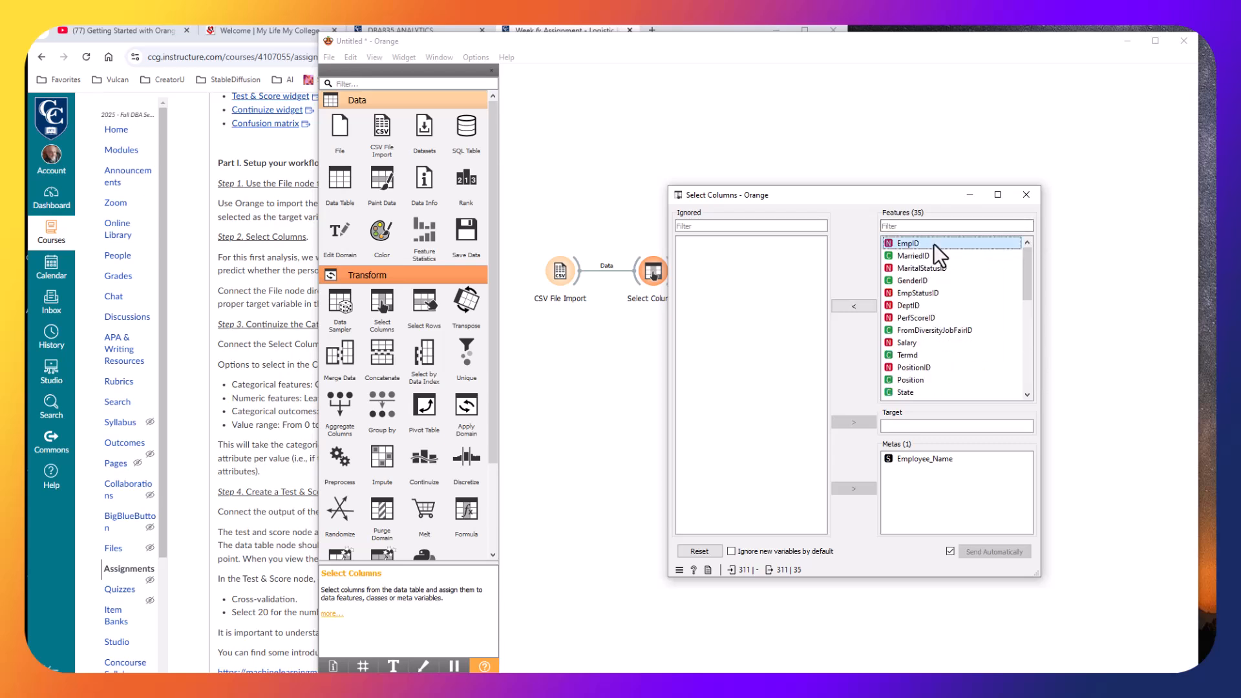
pyautogui.moveTo(1031, 273); pyautogui.dragTo(957, 398)
pyautogui.keyDown('shift'); pyautogui.click(937, 392); pyautogui.keyUp('shift')
pyautogui.click(854, 305)
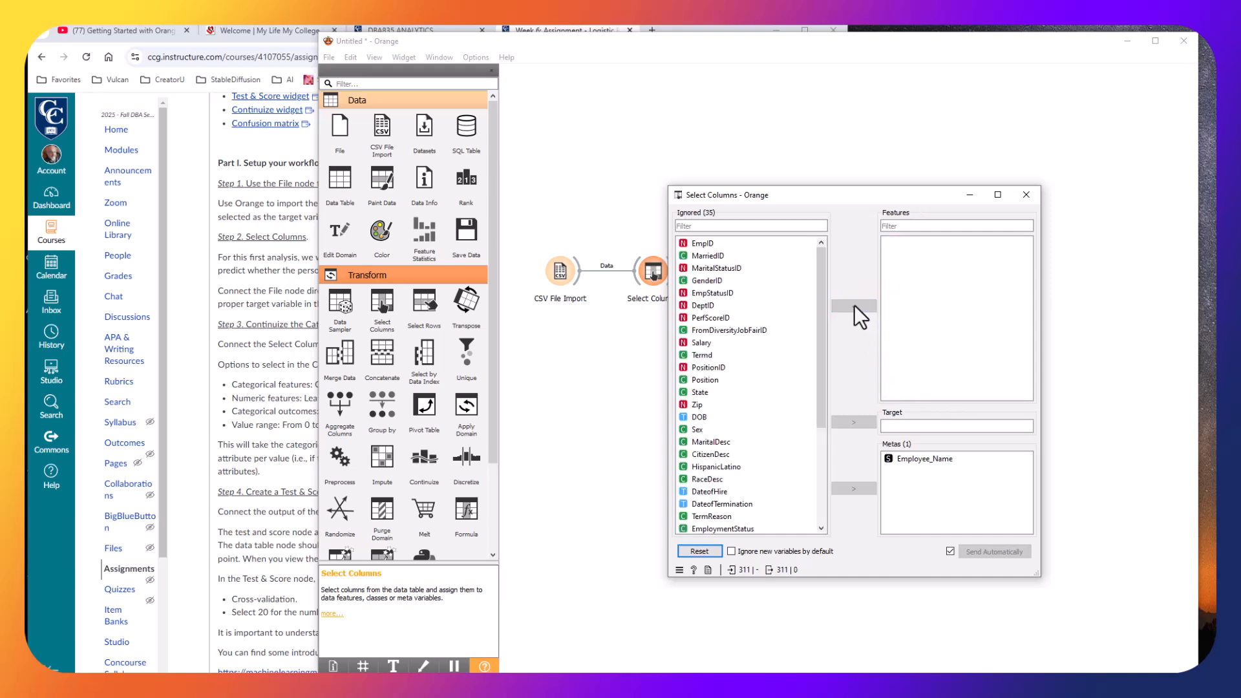
# Check the assignment's required features, then set Termd as the target variable in Select Columns.
pyautogui.click(290, 285)
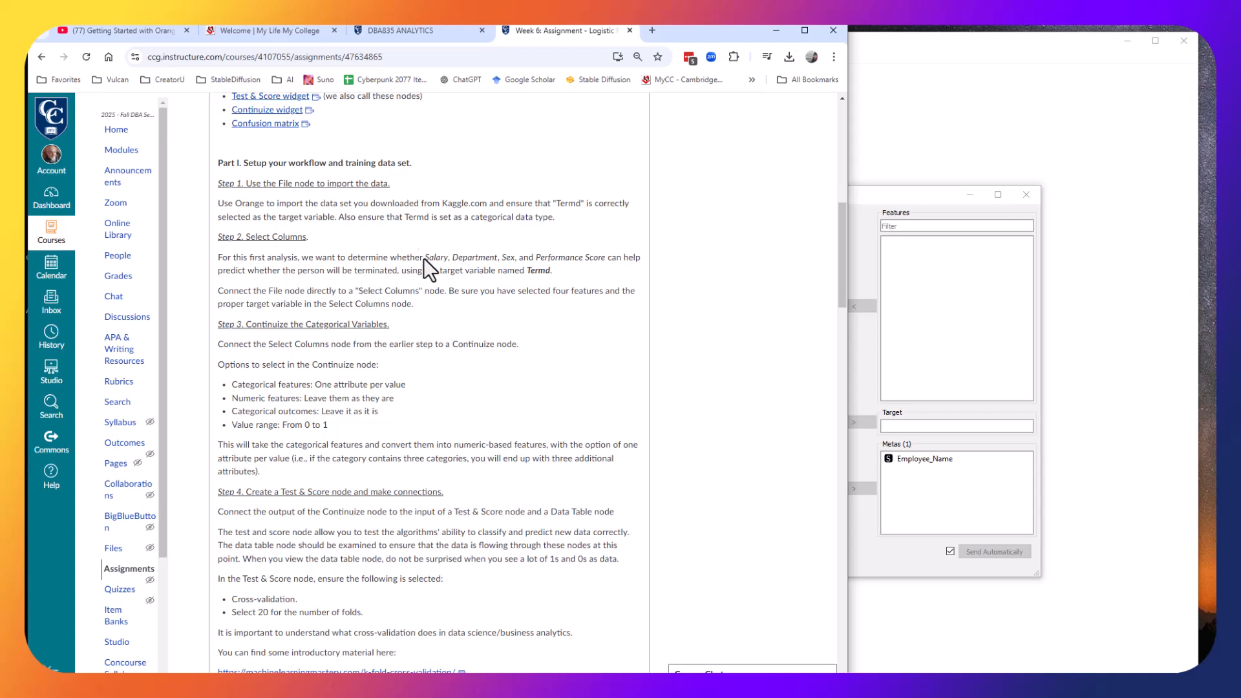
pyautogui.moveTo(424, 258); pyautogui.dragTo(608, 265)
pyautogui.click(607, 265)
pyautogui.click(902, 199)
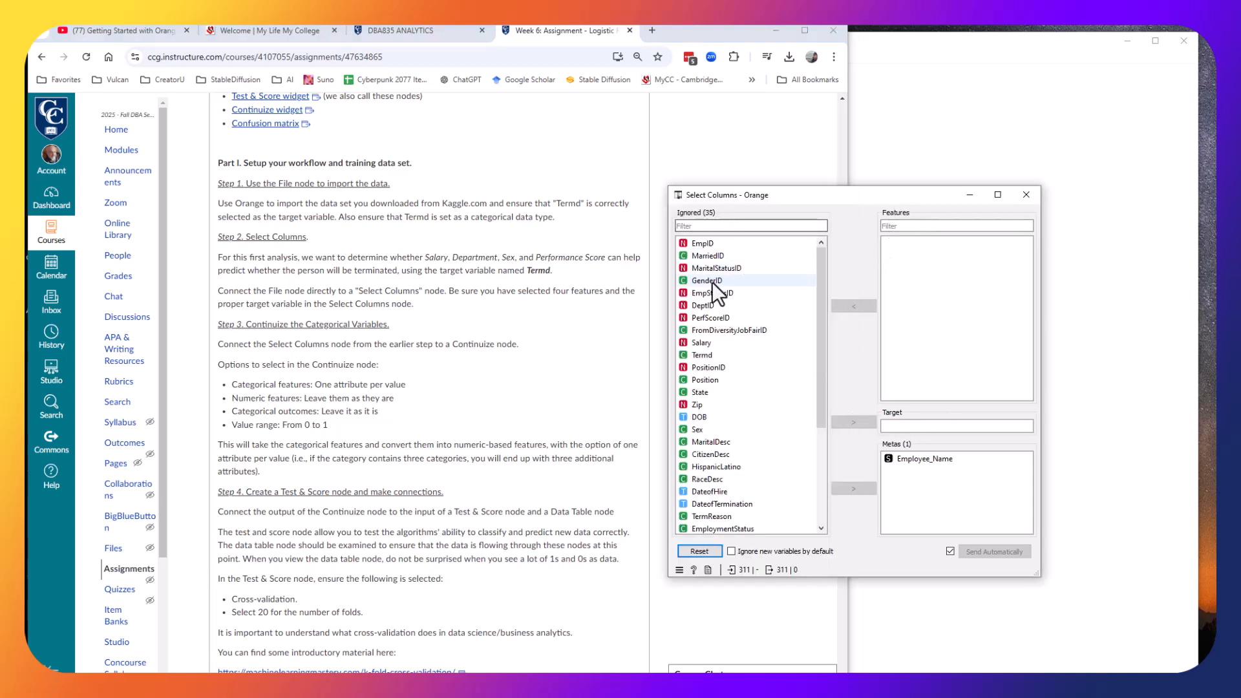
pyautogui.click(704, 356)
pyautogui.click(867, 421)
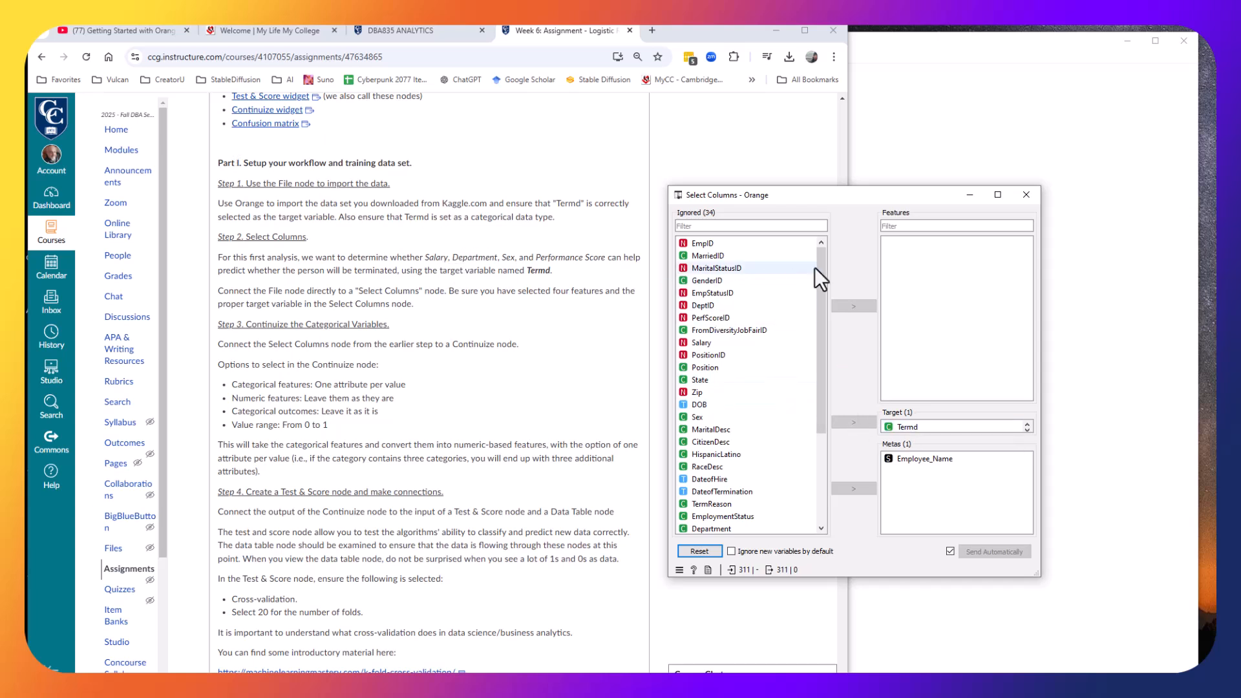
# Add Salary, Department, Sex and PerformanceScore as features in Select Columns and close the dialog.
pyautogui.click(698, 341)
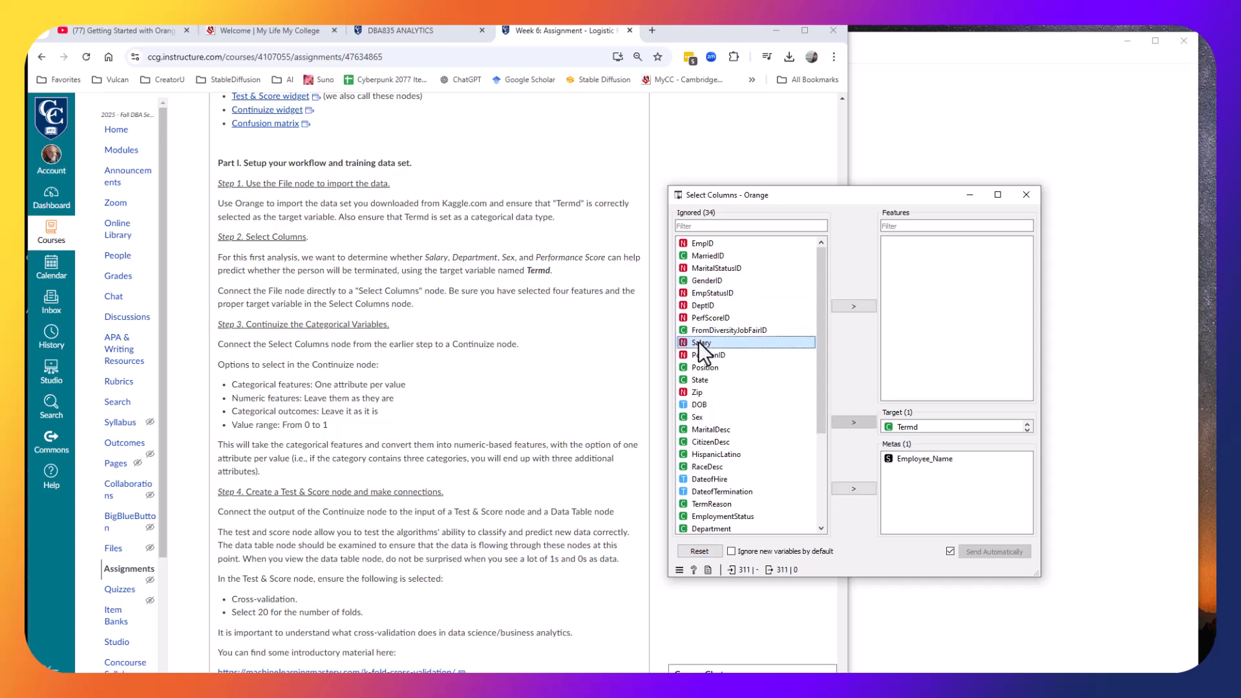
pyautogui.click(853, 306)
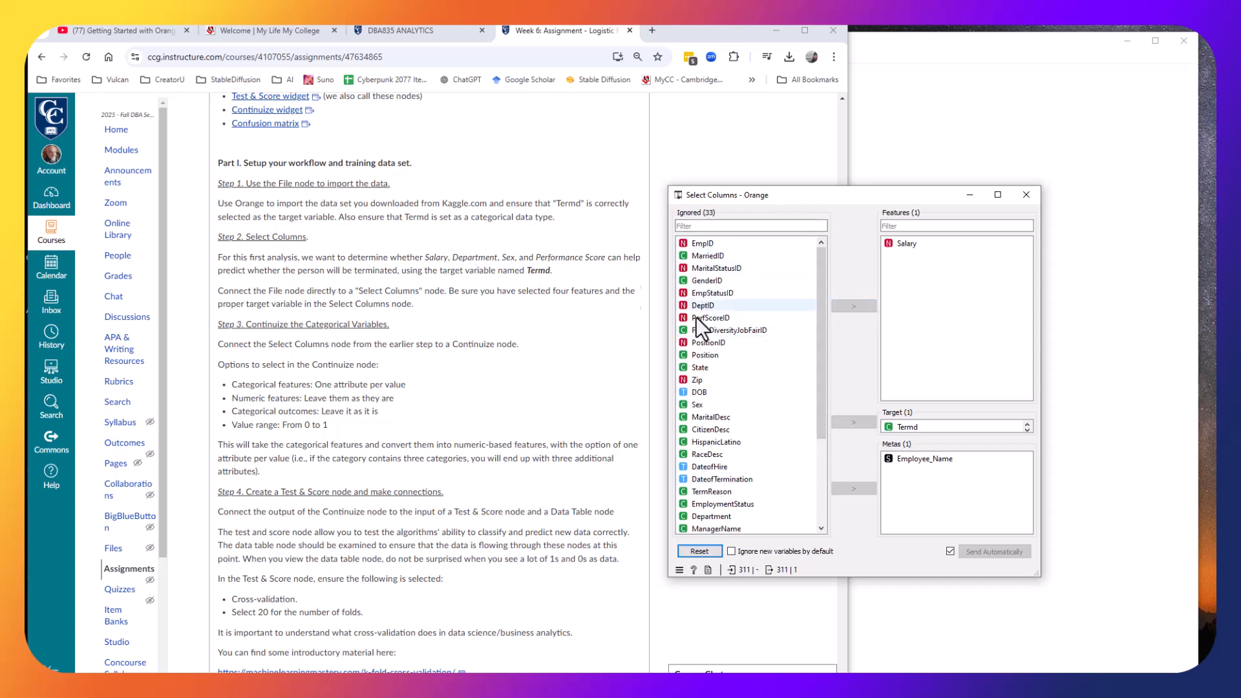
pyautogui.scroll(-2, 751, 423)
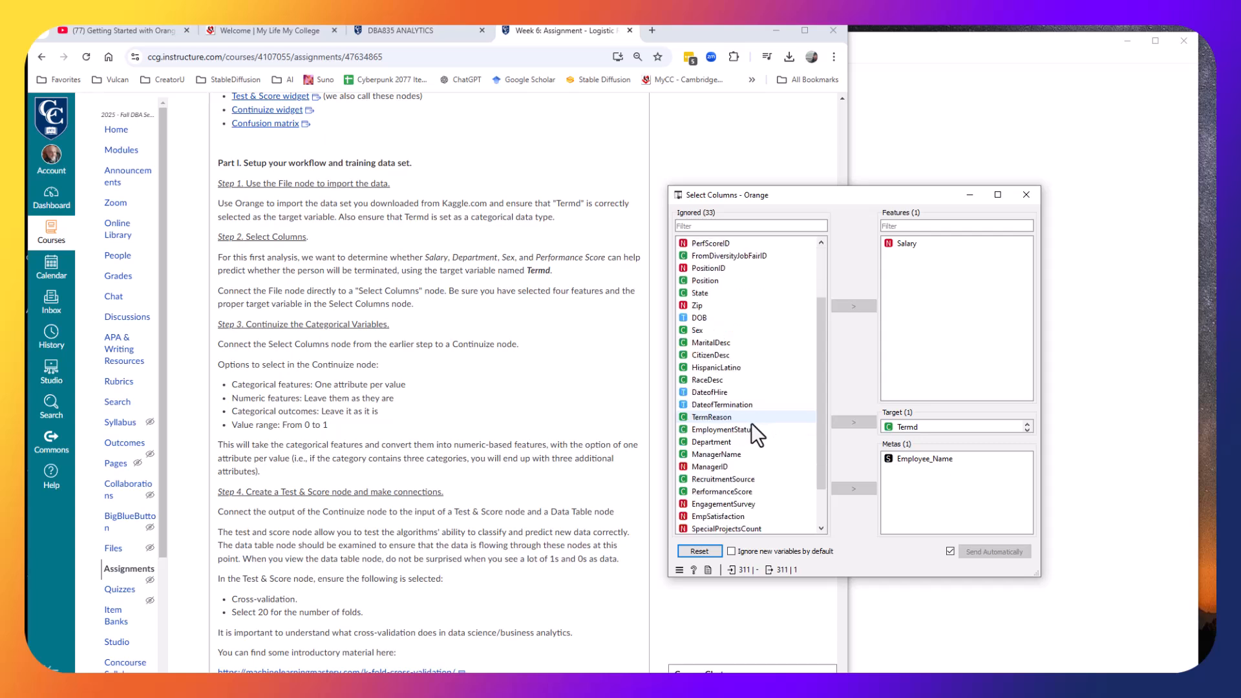
pyautogui.click(726, 442)
pyautogui.click(851, 306)
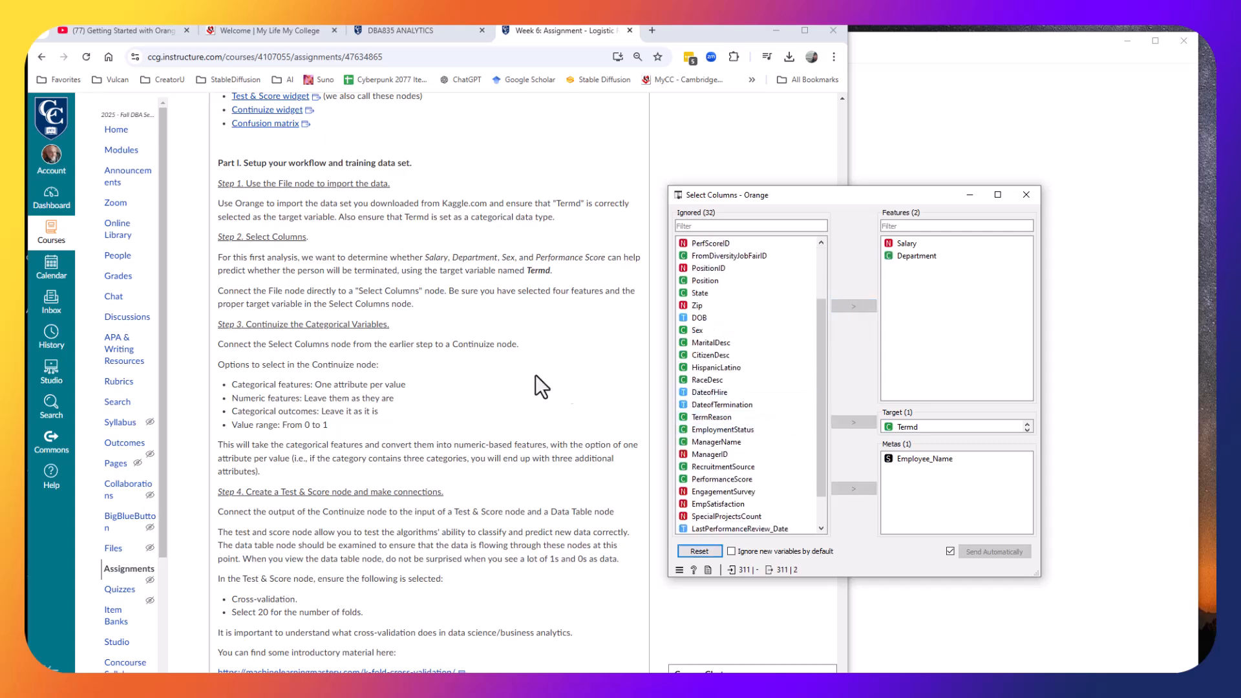
pyautogui.click(696, 331)
pyautogui.click(854, 306)
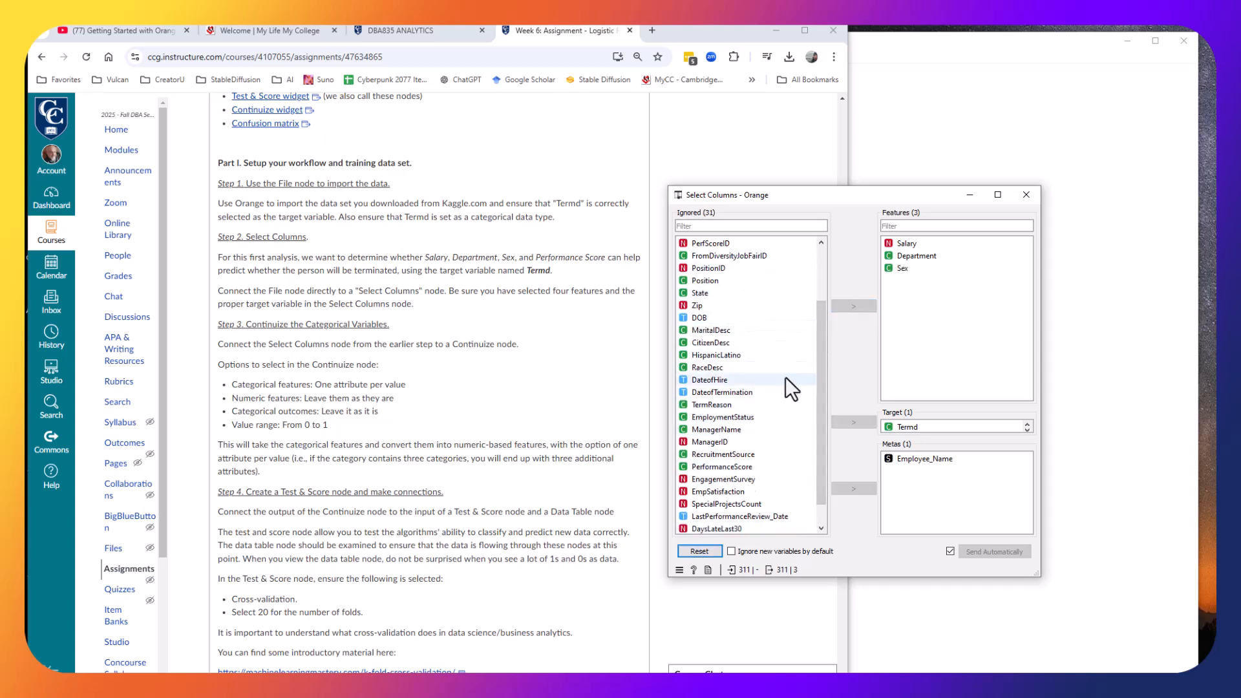
pyautogui.click(751, 467)
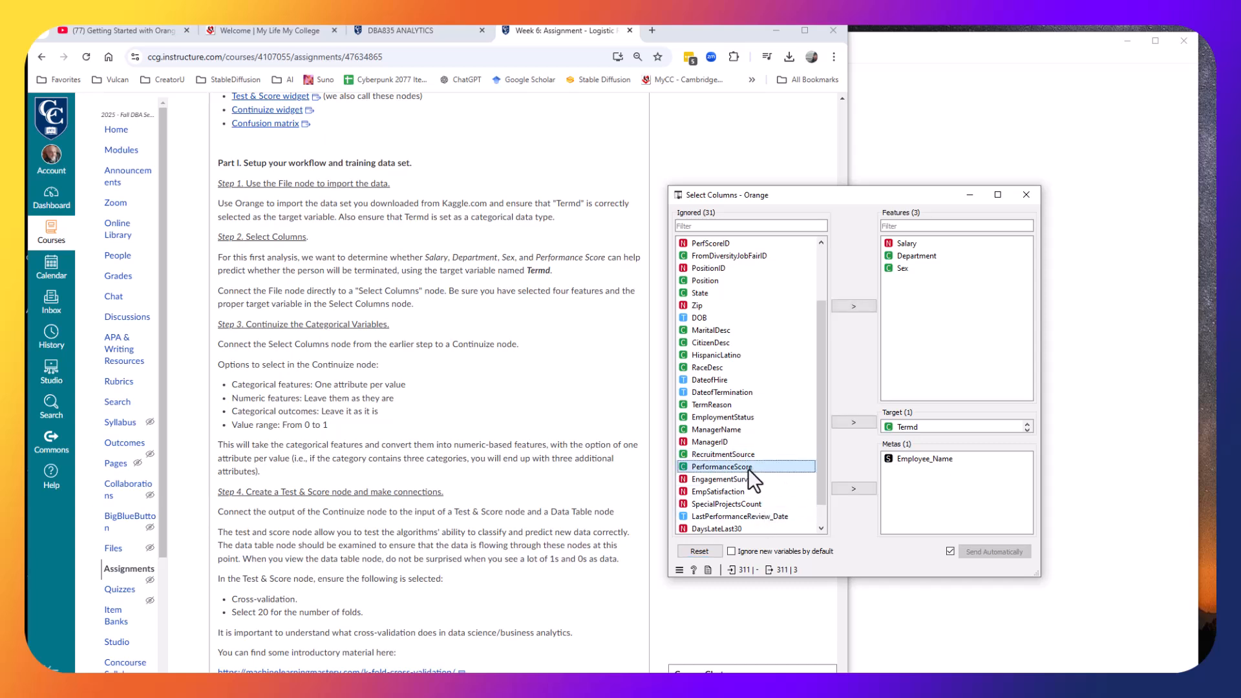
pyautogui.click(866, 307)
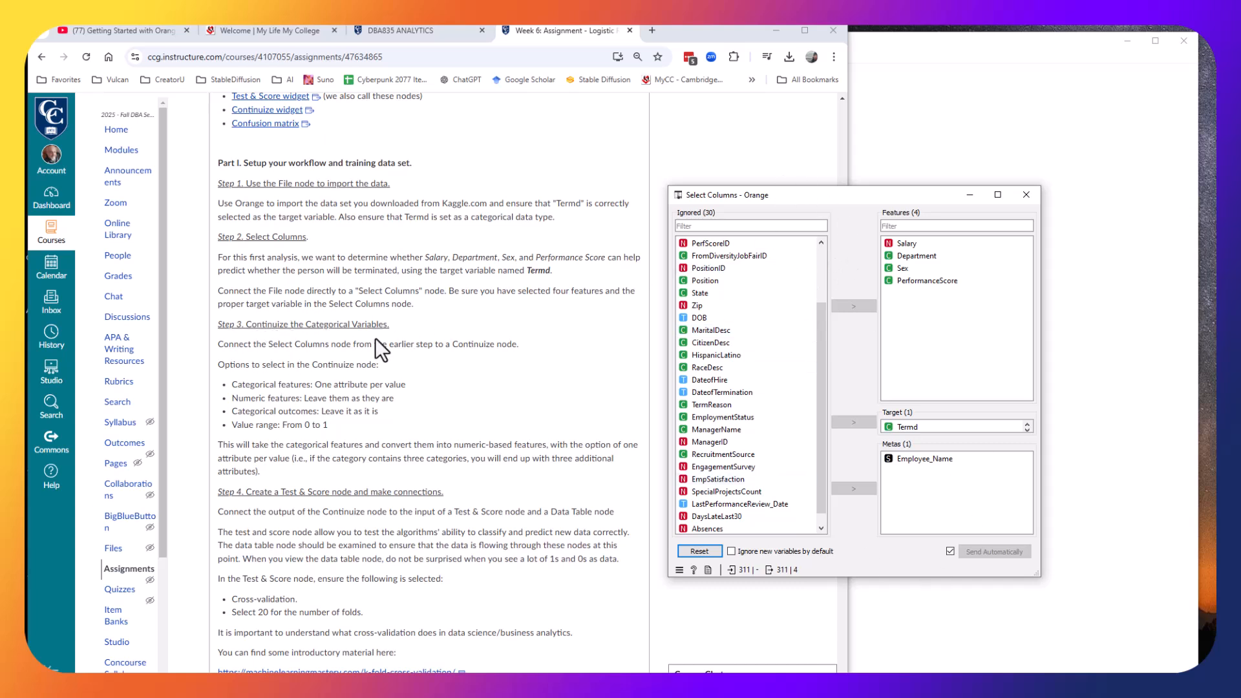
pyautogui.click(1030, 197)
# Add a Data Table widget, connect Select Columns to it, and open it.
pyautogui.click(895, 44)
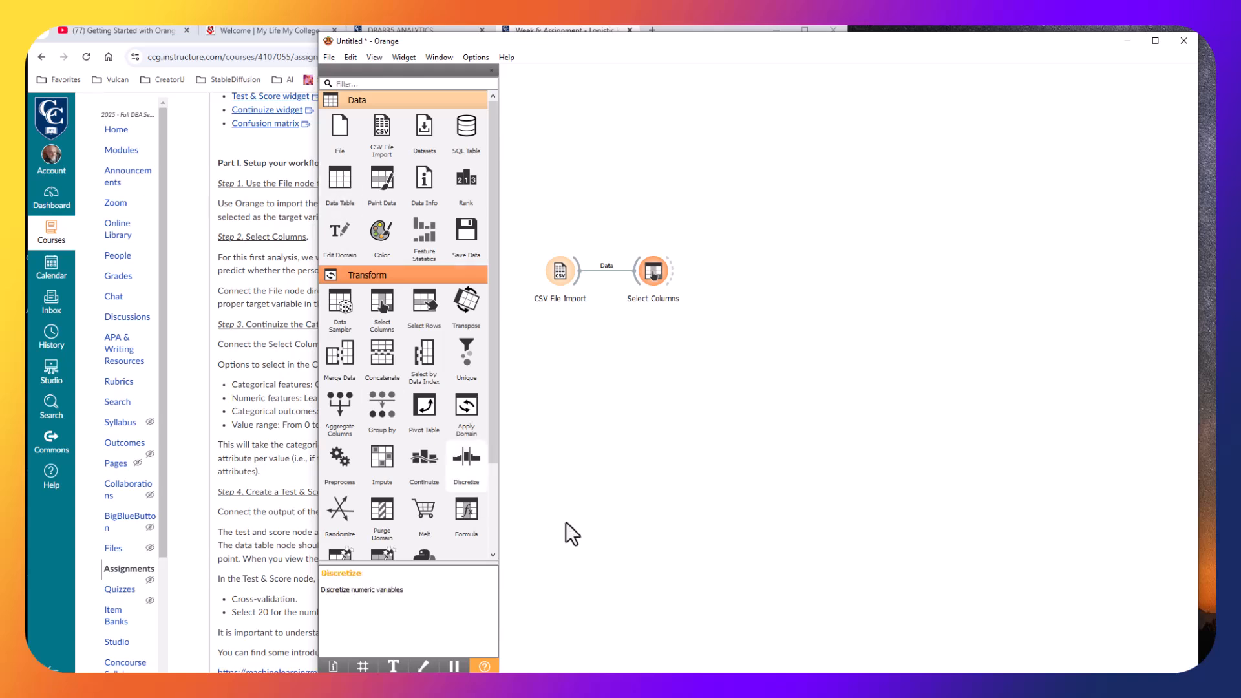
pyautogui.moveTo(337, 180); pyautogui.dragTo(715, 180)
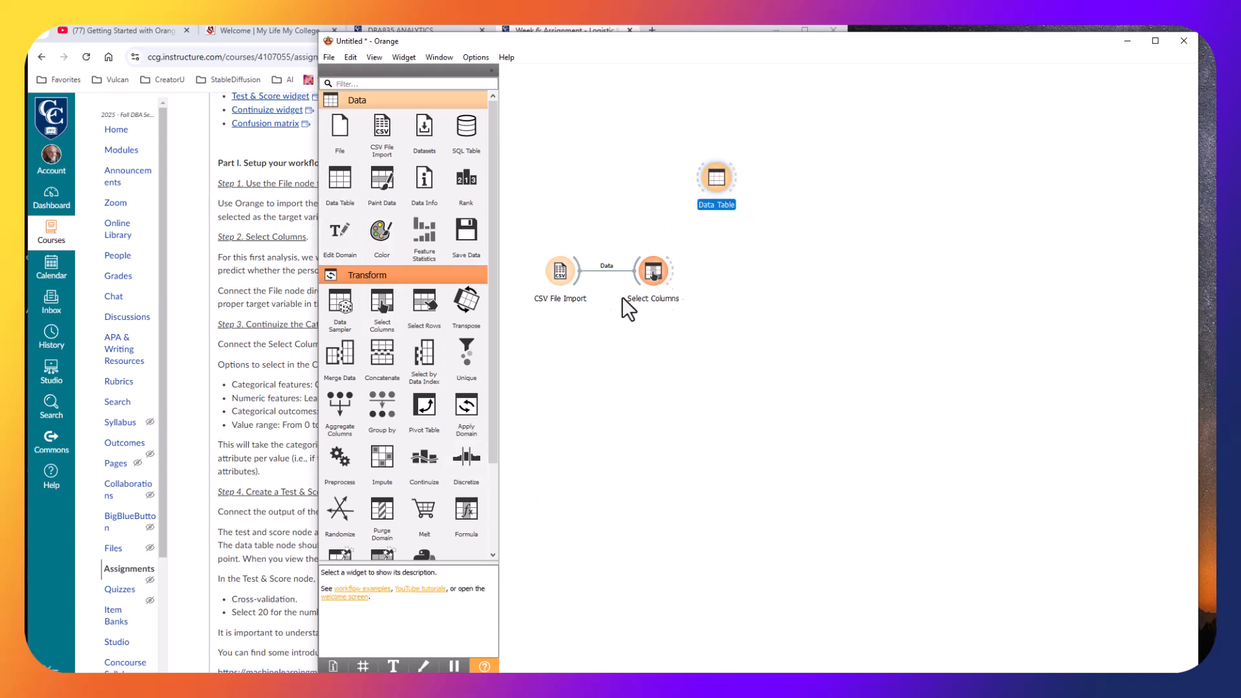
pyautogui.moveTo(672, 265); pyautogui.dragTo(719, 184)
pyautogui.doubleClick(719, 184)
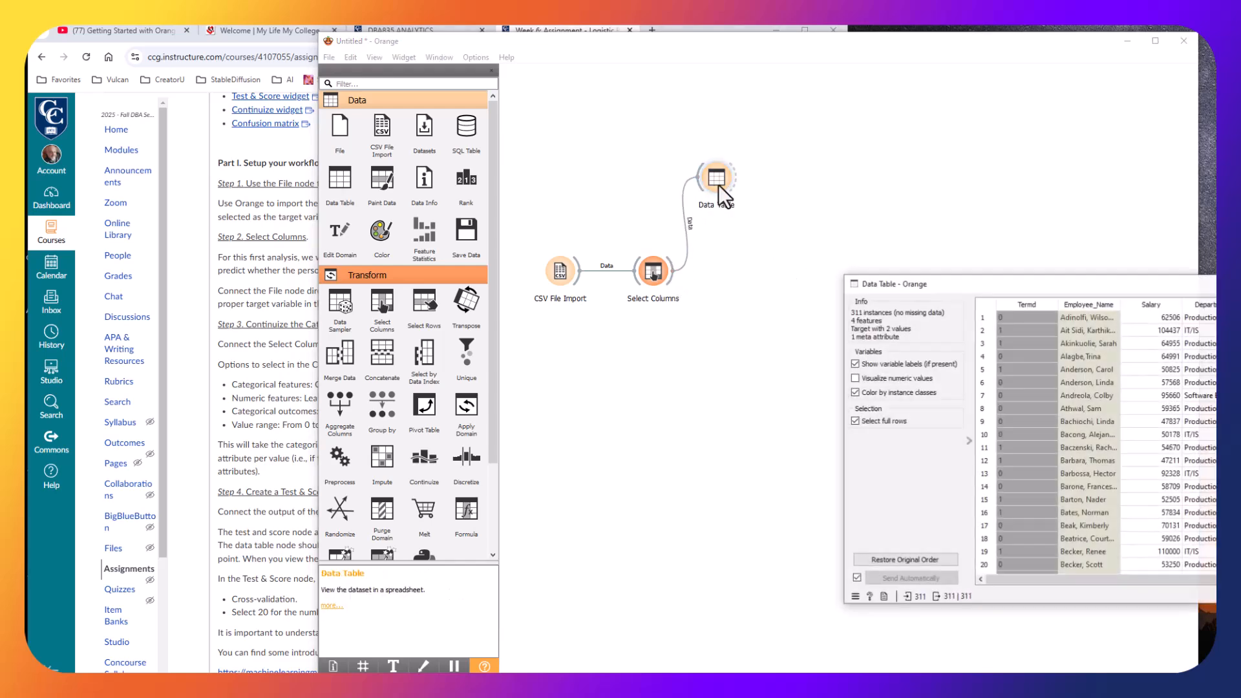
# Enlarge the Data Table window to inspect the selected columns, then close it.
pyautogui.moveTo(984, 281); pyautogui.dragTo(673, 141)
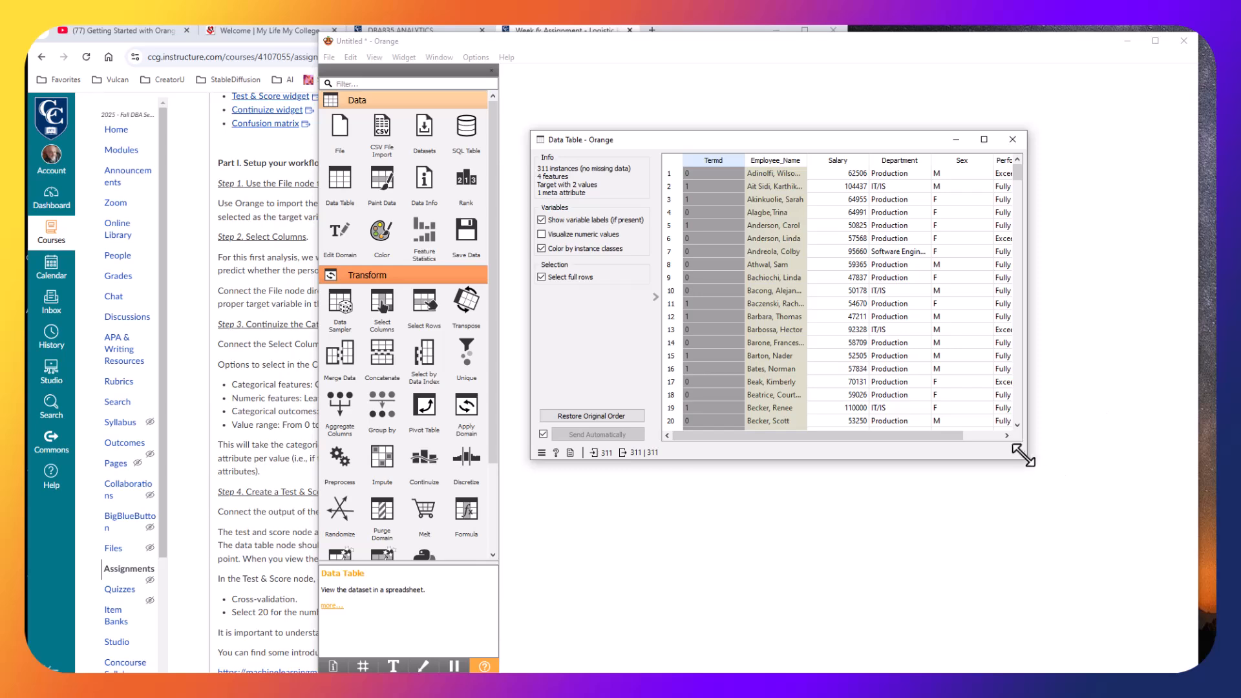
pyautogui.moveTo(1028, 460); pyautogui.dragTo(1159, 614)
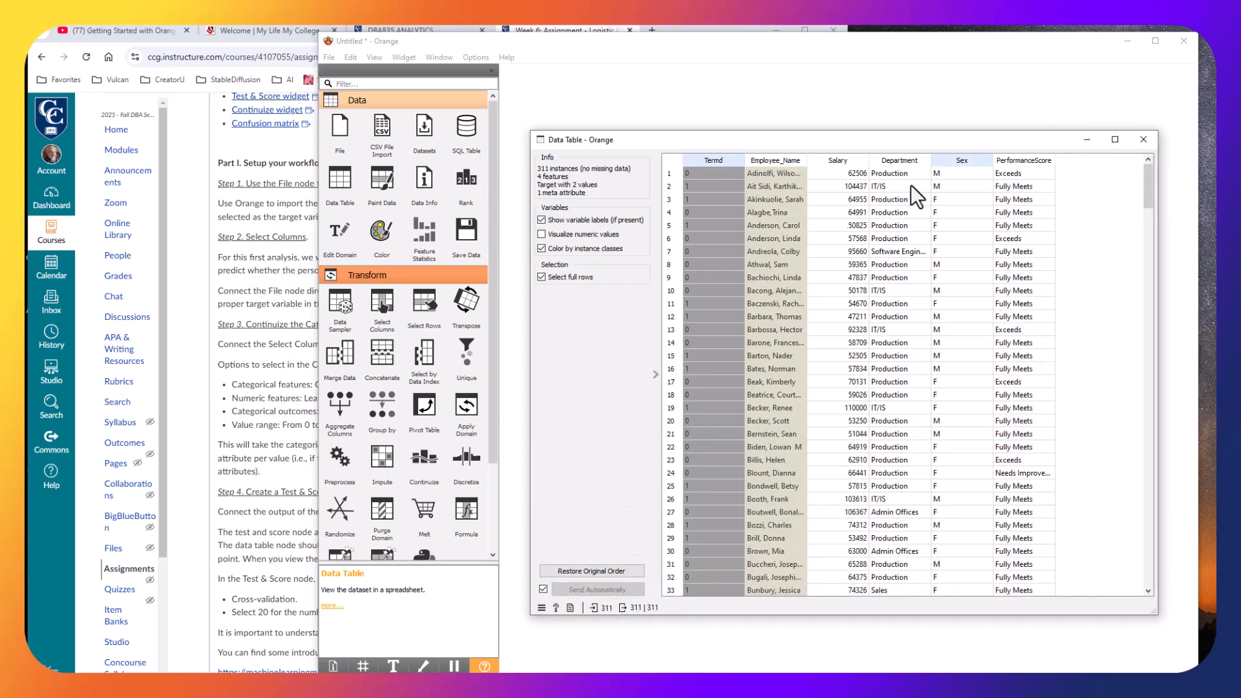
pyautogui.scroll(-10, 1055, 289)
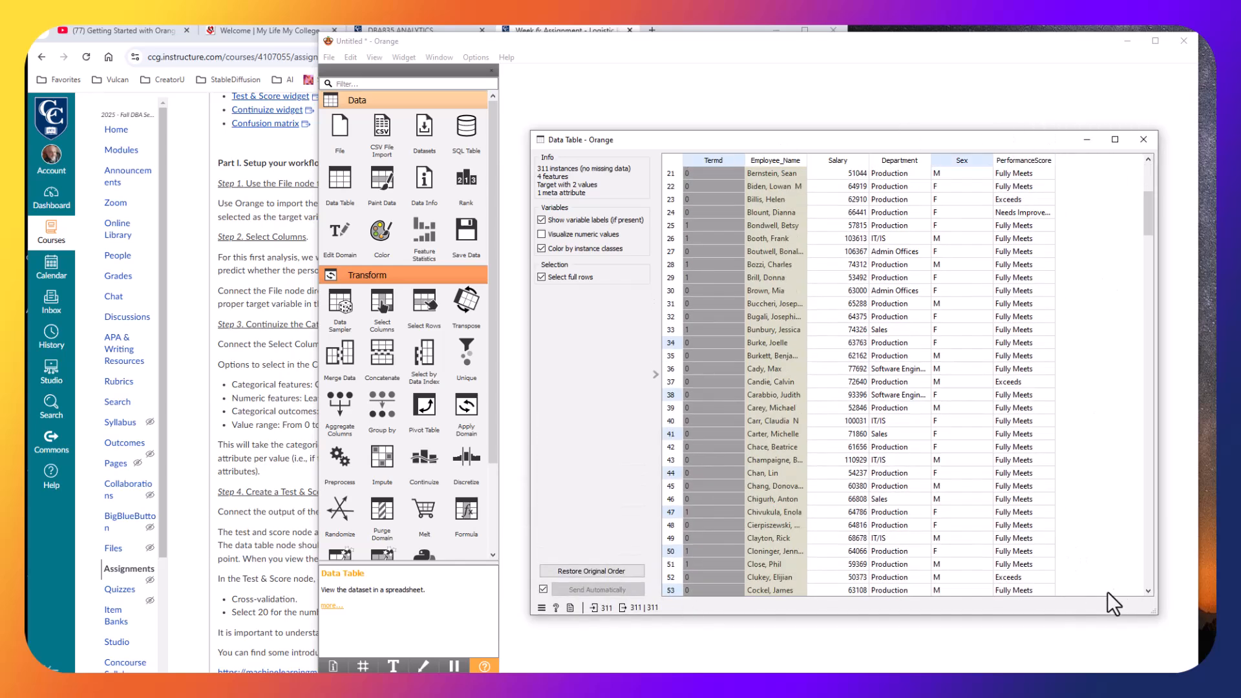
pyautogui.scroll(6, 705, 391)
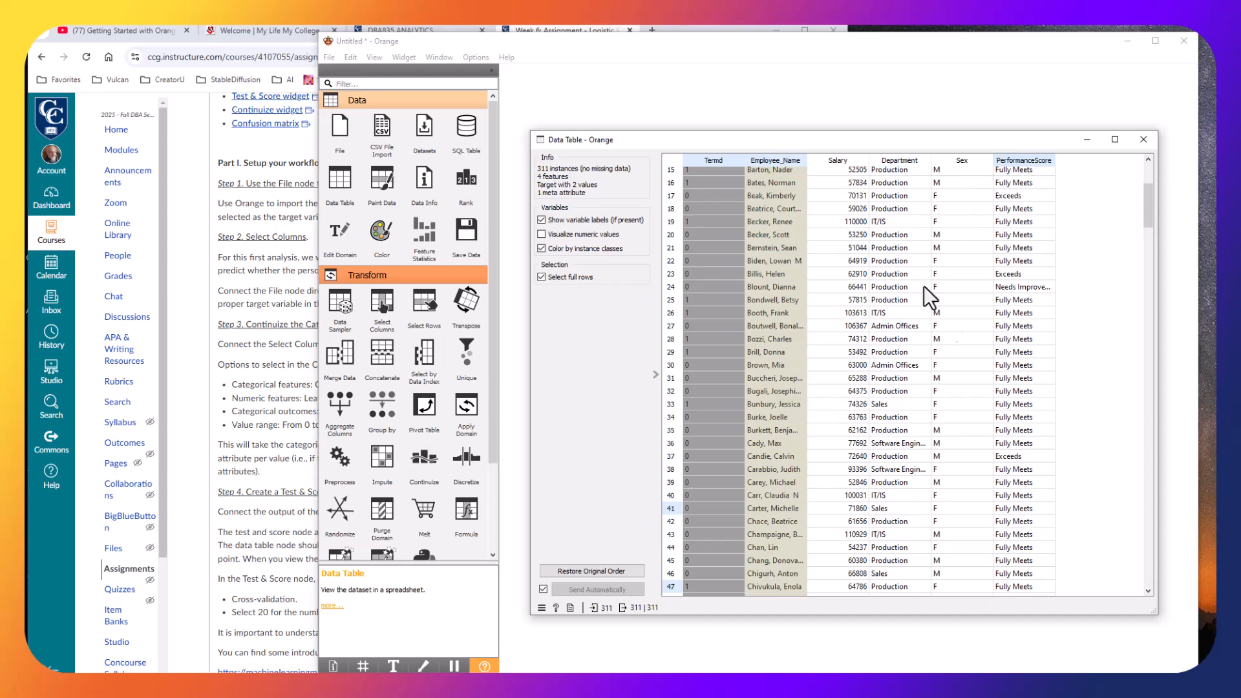
pyautogui.click(1144, 142)
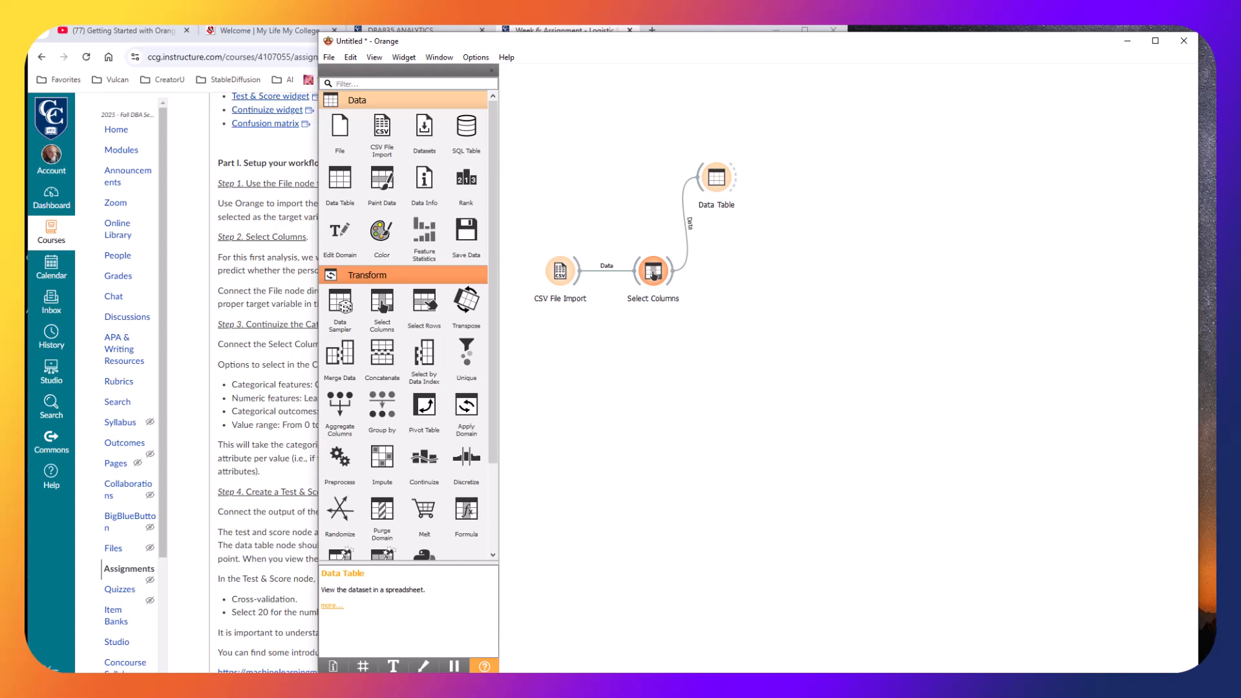
# Add a Continuize widget, connect Select Columns to it, and open its settings.
pyautogui.moveTo(490, 365); pyautogui.dragTo(483, 459)
pyautogui.moveTo(420, 355); pyautogui.dragTo(746, 269)
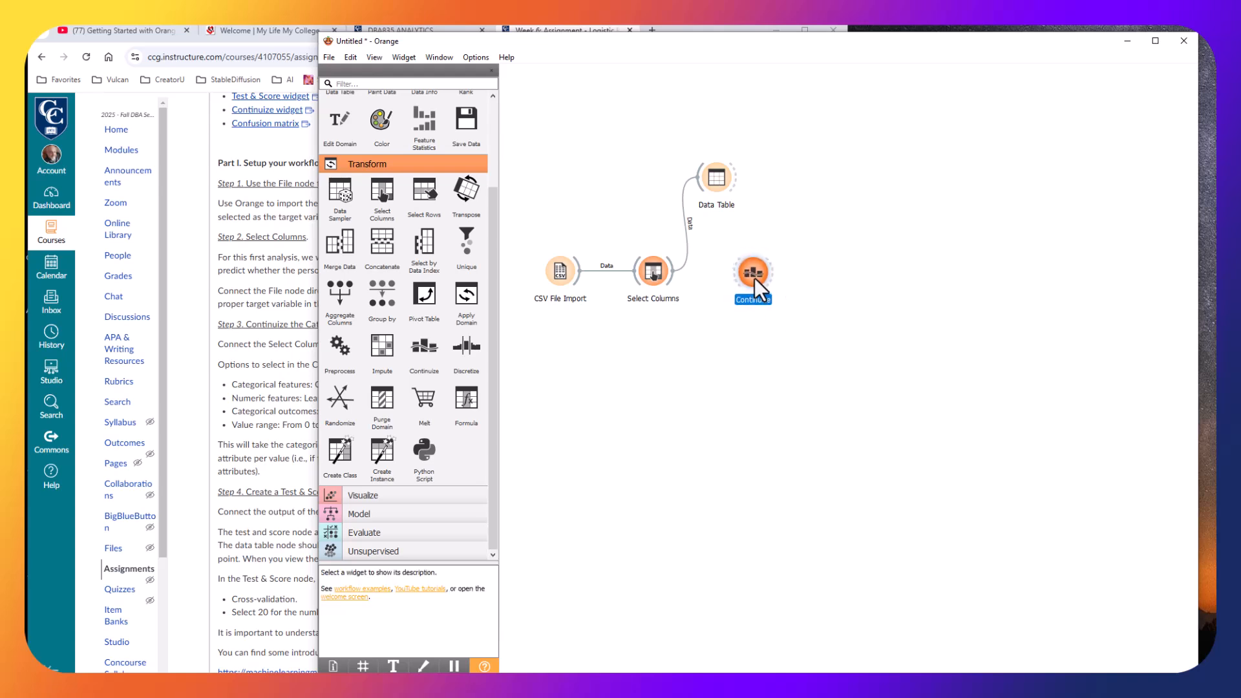
pyautogui.click(430, 297)
pyautogui.moveTo(672, 281); pyautogui.dragTo(738, 277)
pyautogui.doubleClick(758, 277)
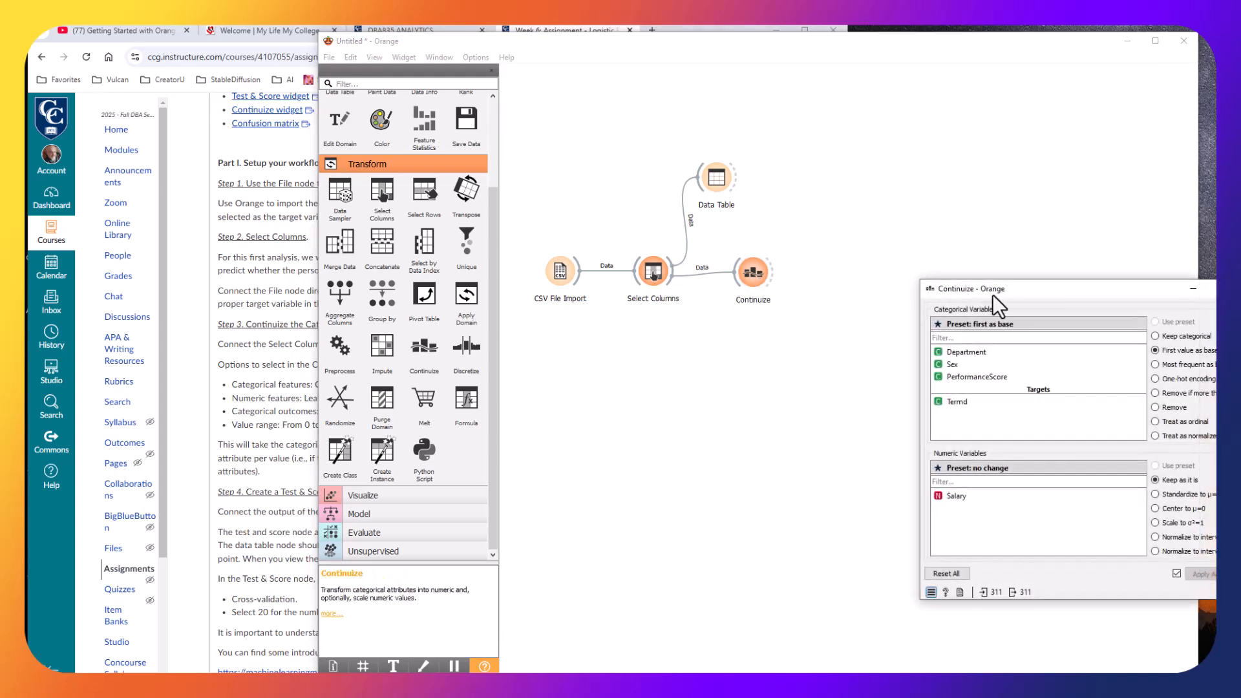
# Set Department, Sex and PerformanceScore to one-hot encoding in Continuize.
pyautogui.moveTo(1025, 287); pyautogui.dragTo(909, 249)
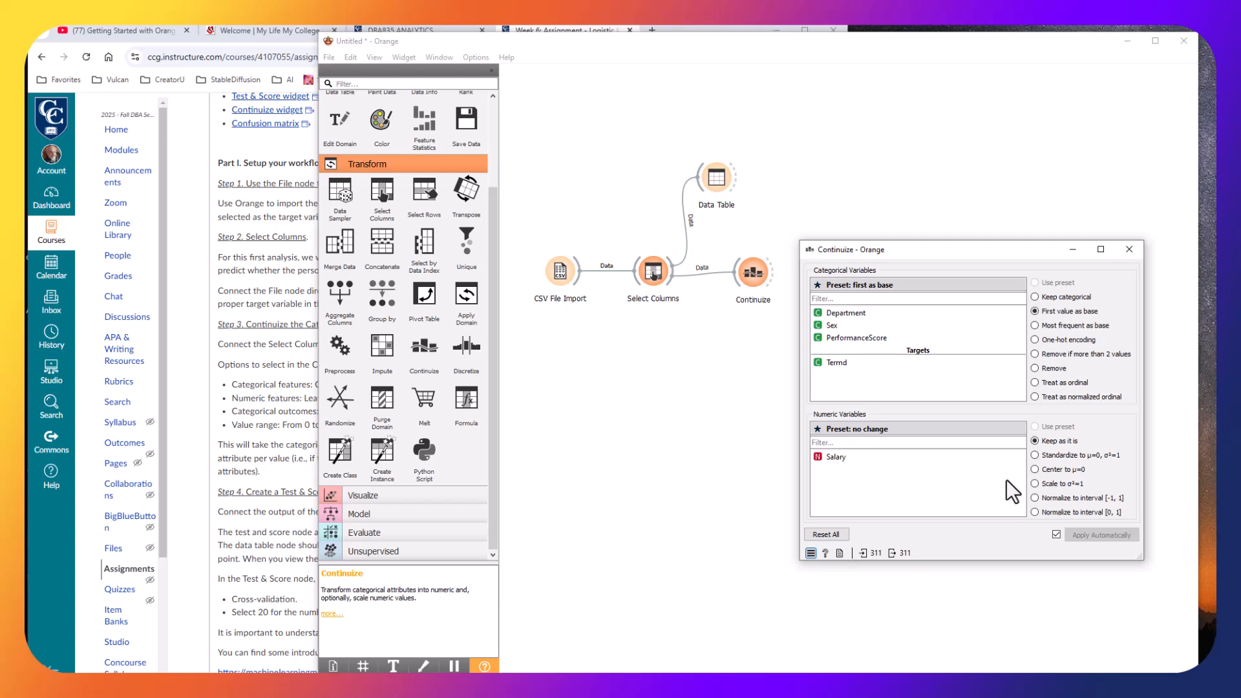
pyautogui.click(870, 314)
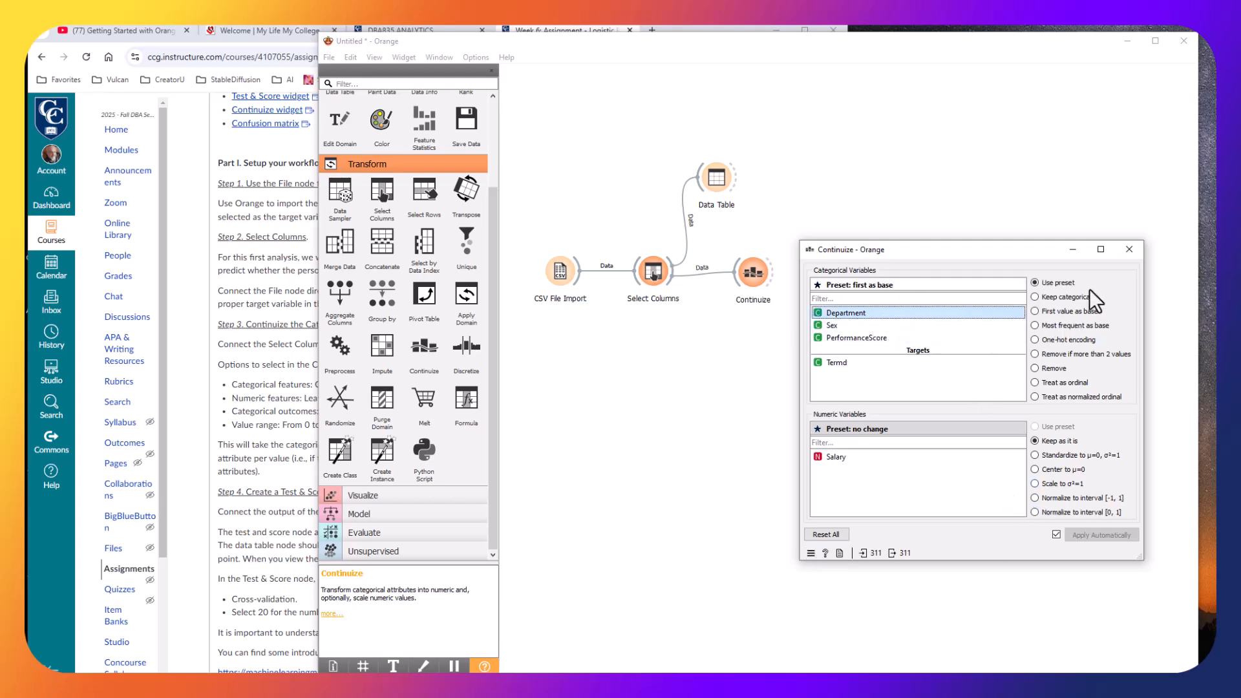
pyautogui.click(1087, 339)
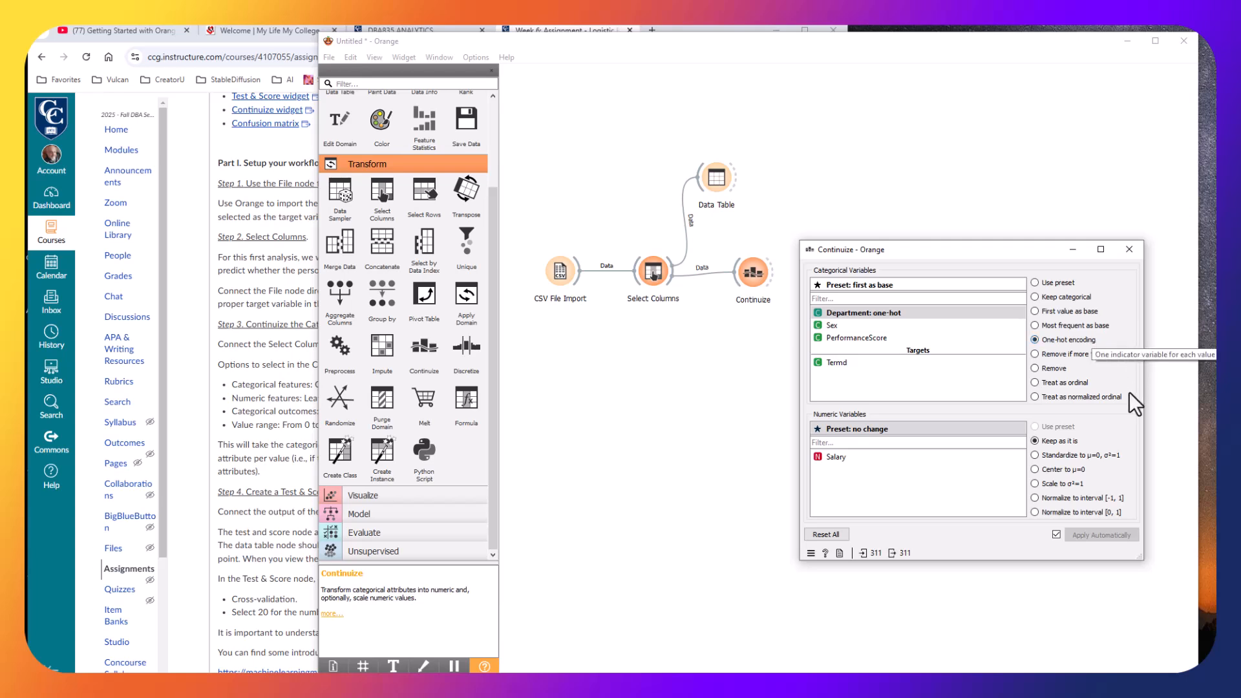
pyautogui.click(847, 326)
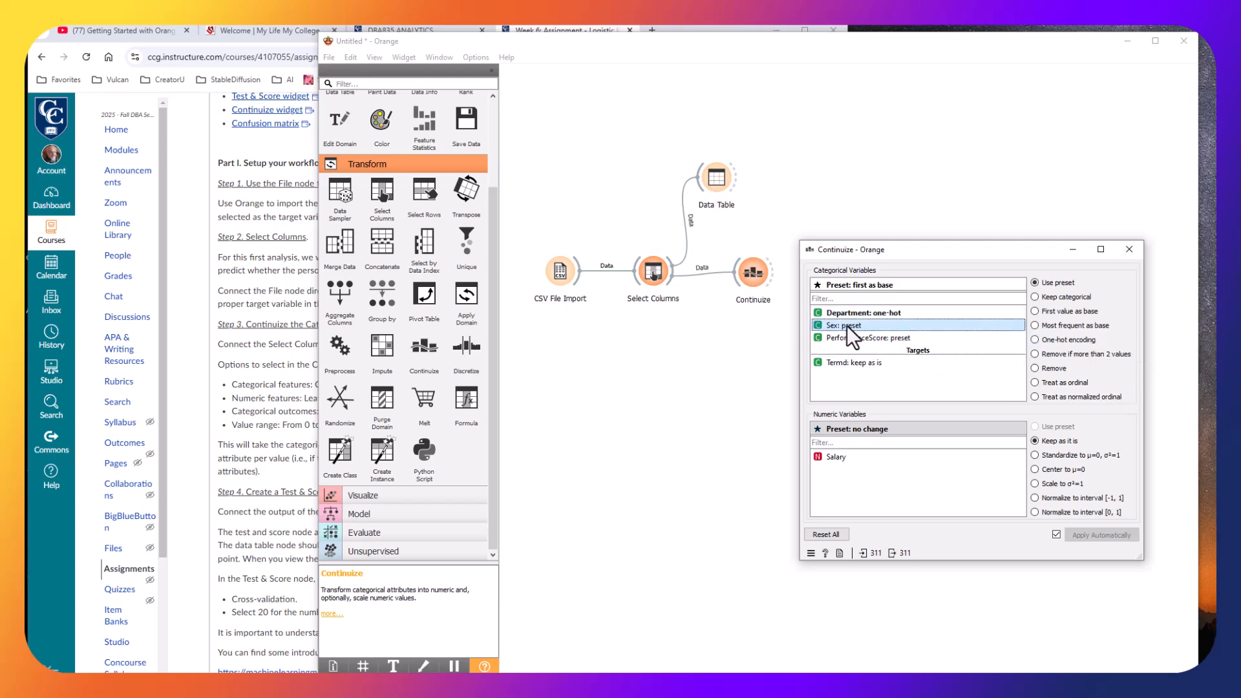
pyautogui.click(1078, 339)
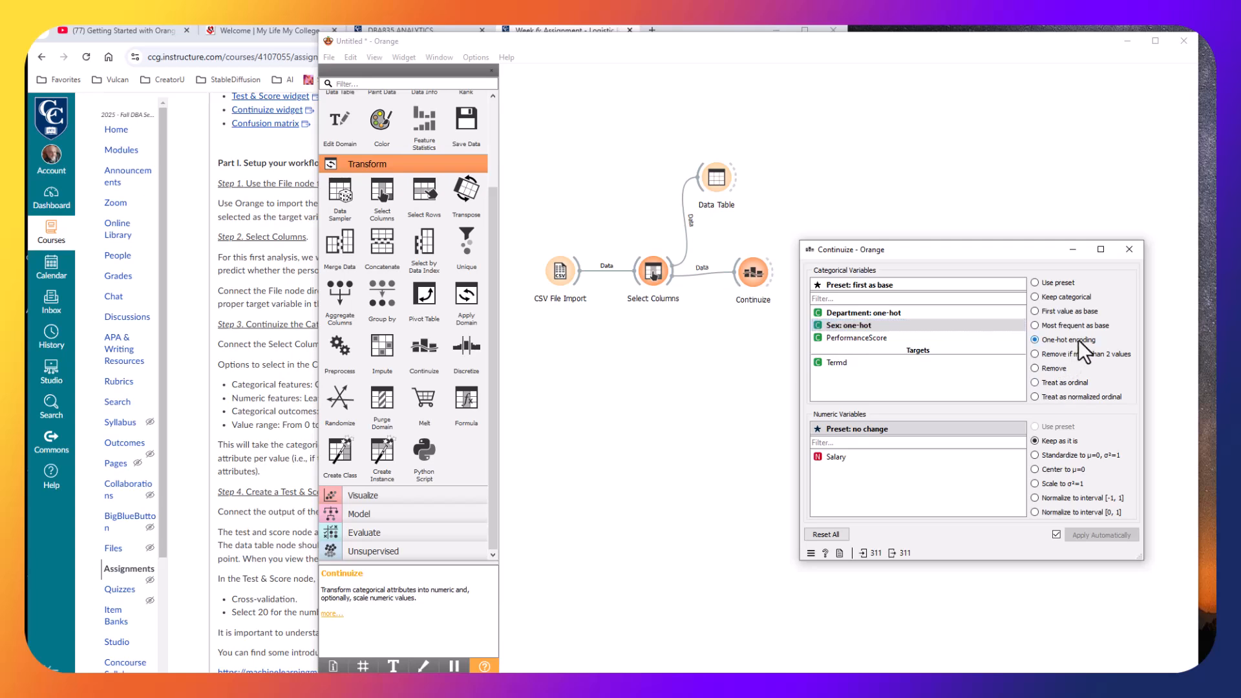
pyautogui.click(854, 337)
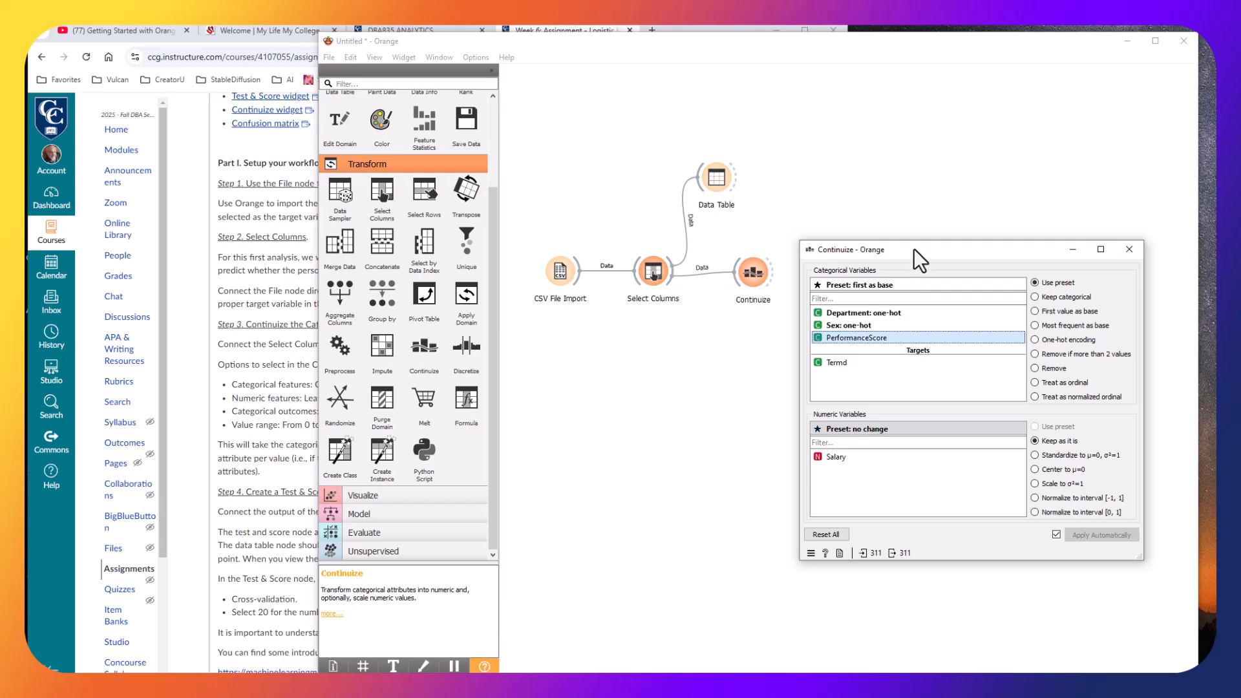
pyautogui.moveTo(913, 248); pyautogui.dragTo(925, 254)
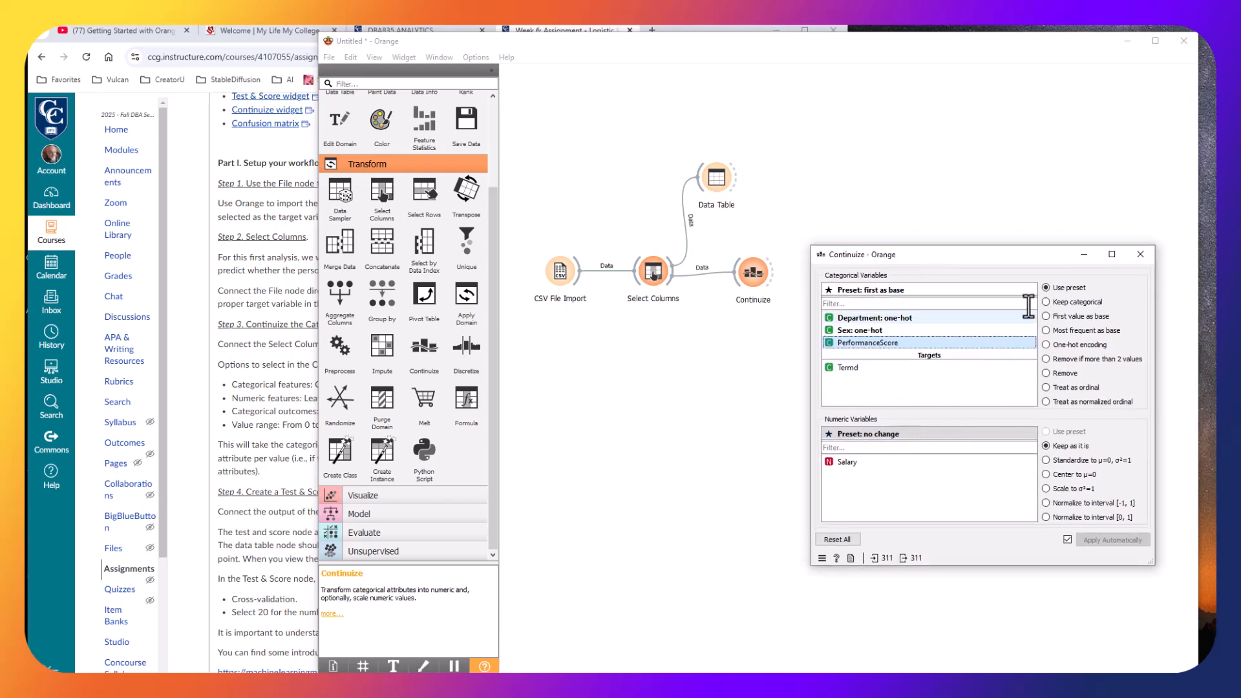
pyautogui.click(1071, 345)
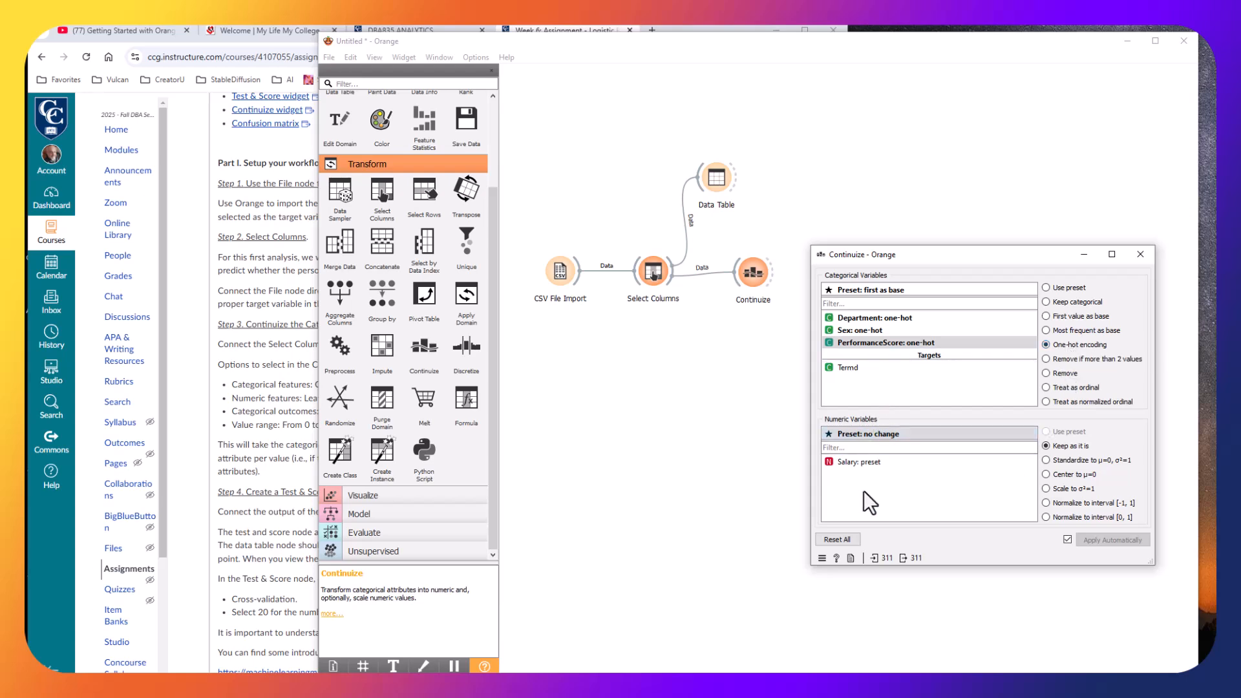
# Keep Salary as it is and Termd as categorical, then close the Continuize dialog.
pyautogui.click(862, 463)
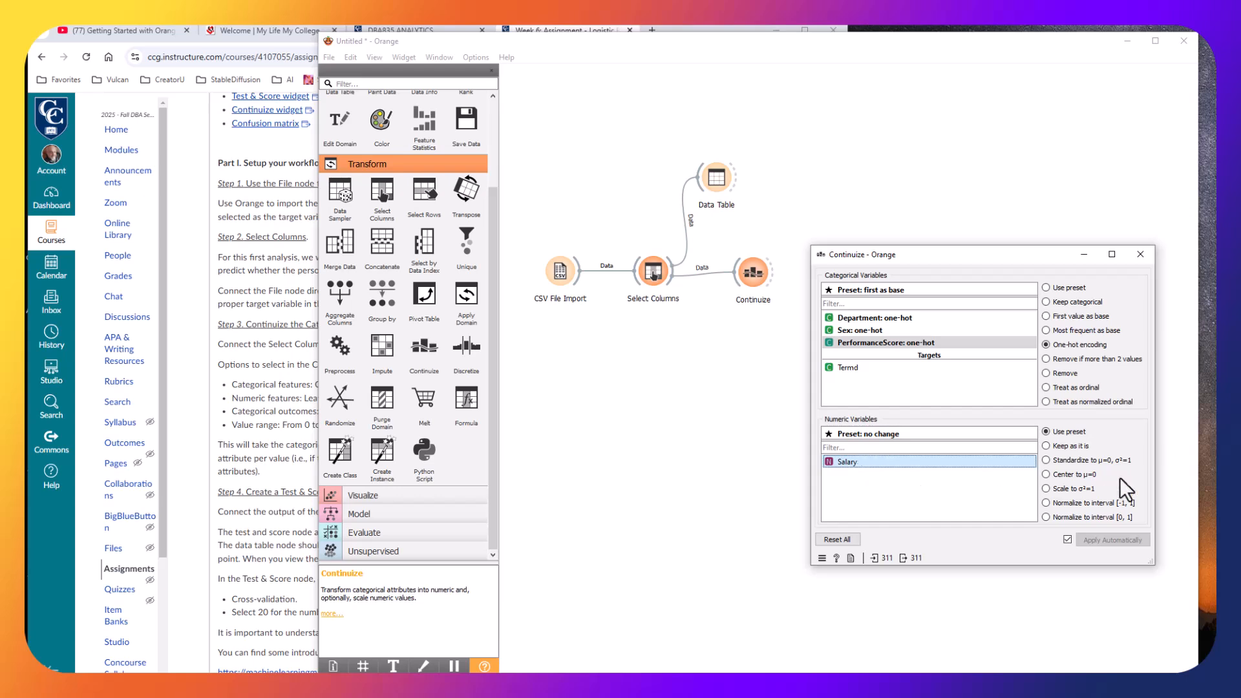
pyautogui.click(1080, 444)
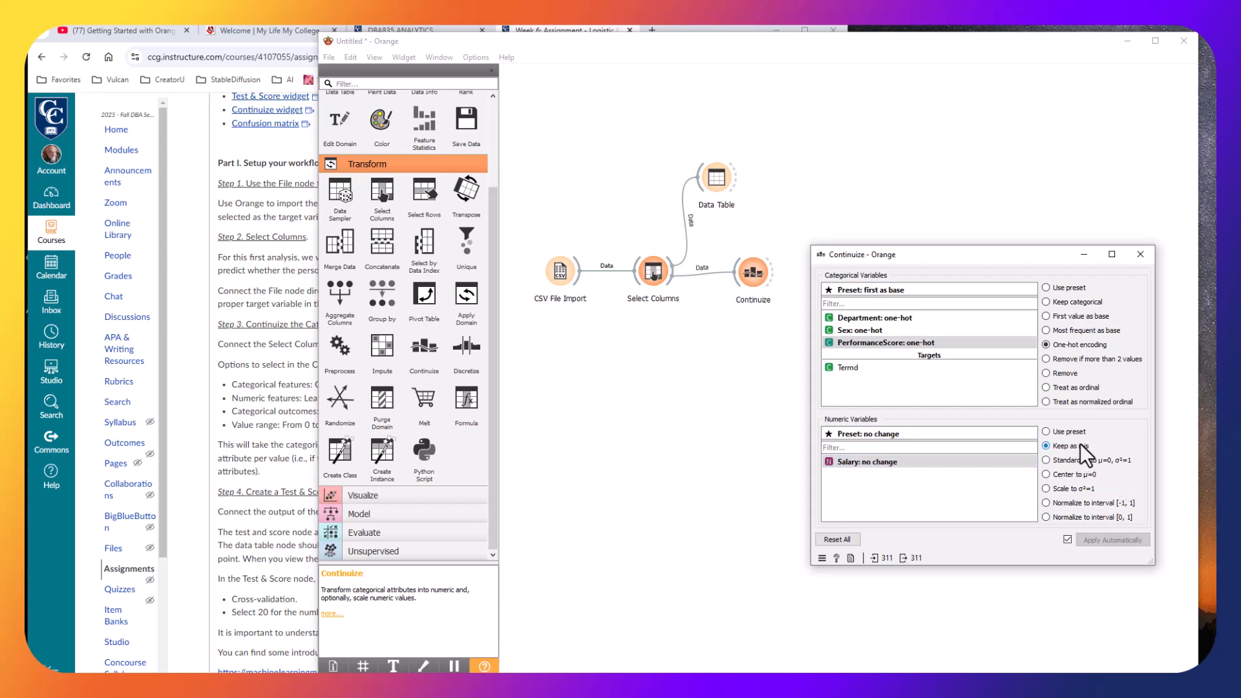
pyautogui.click(868, 367)
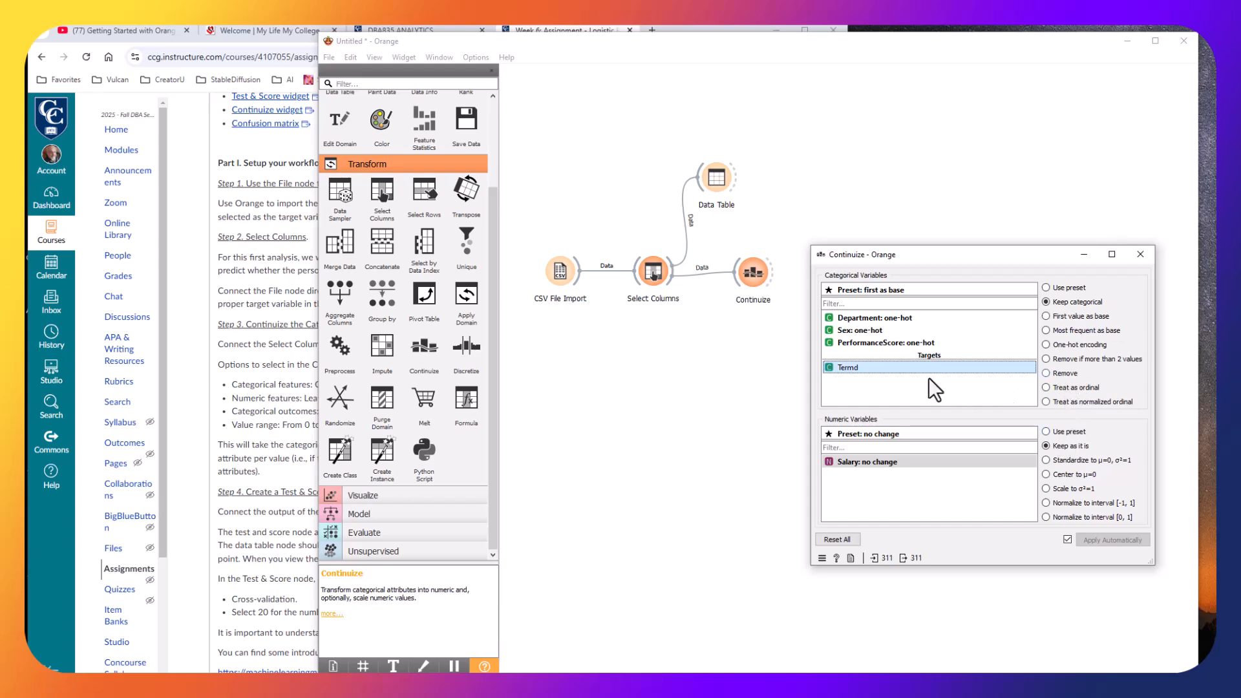
pyautogui.click(1068, 303)
pyautogui.click(1138, 254)
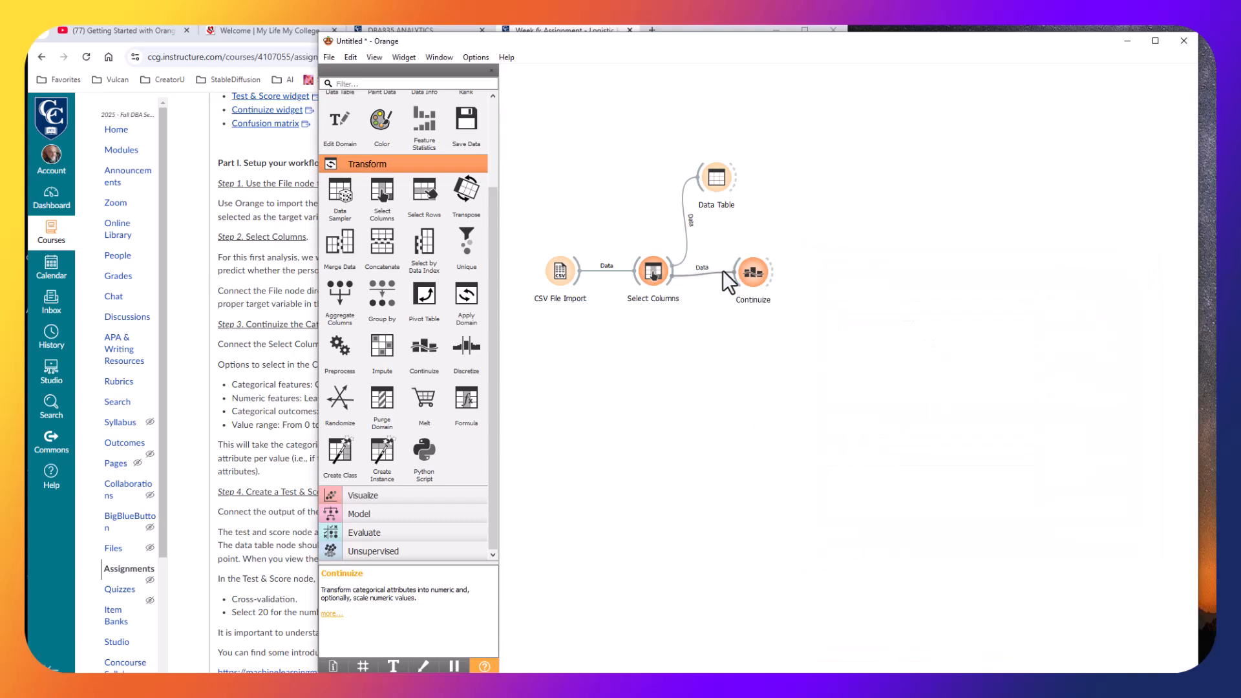
# Add a second Data Table connected to Continuize, open it to review the encoded columns, and close it.
pyautogui.scroll(3, 401, 261)
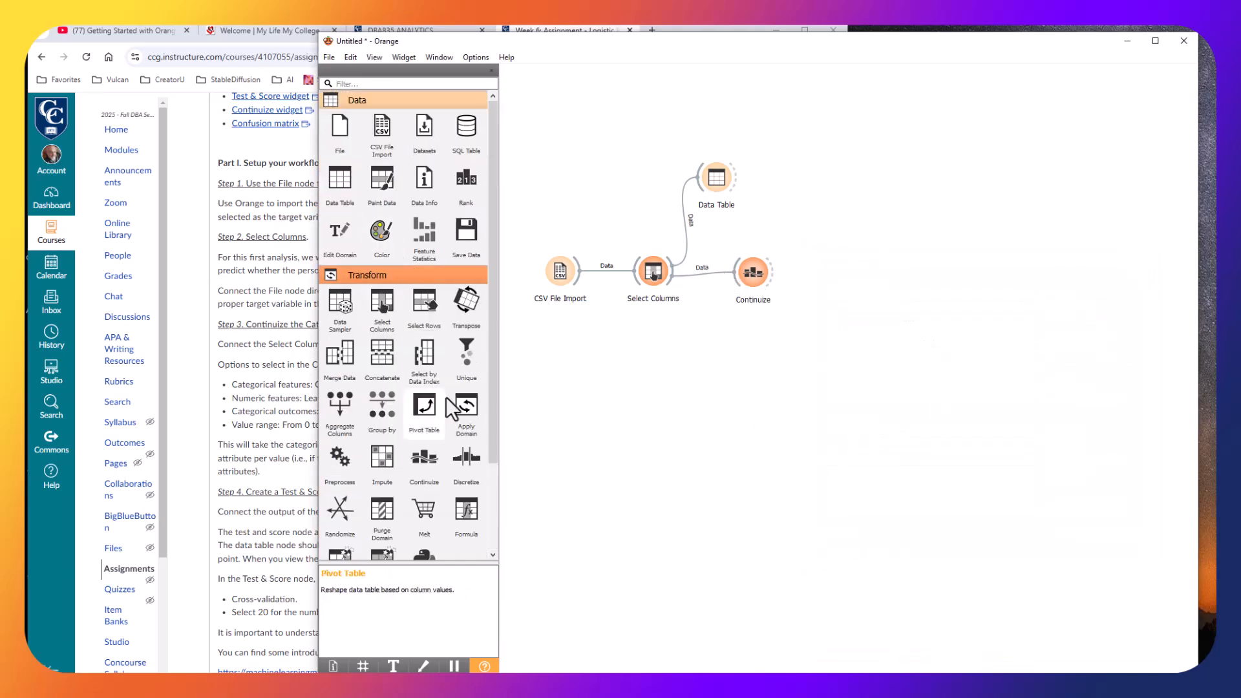
pyautogui.click(340, 177)
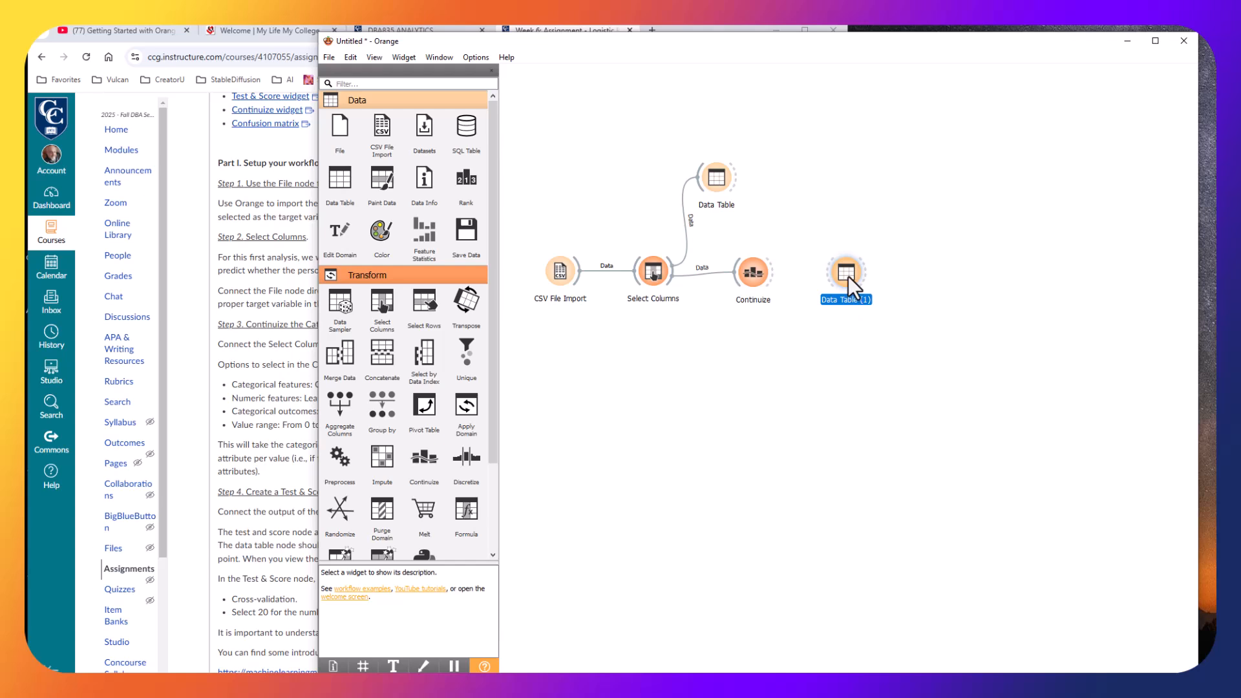
pyautogui.moveTo(772, 275); pyautogui.dragTo(843, 180)
pyautogui.doubleClick(844, 180)
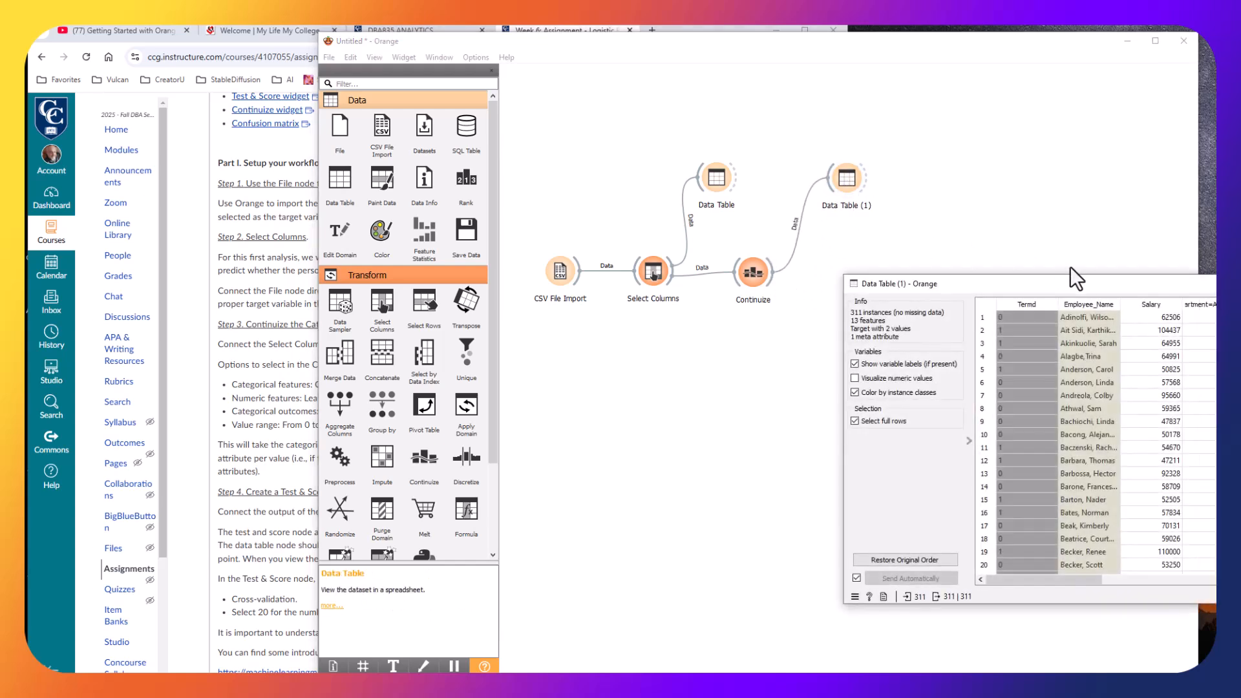
pyautogui.moveTo(1089, 276); pyautogui.dragTo(764, 321)
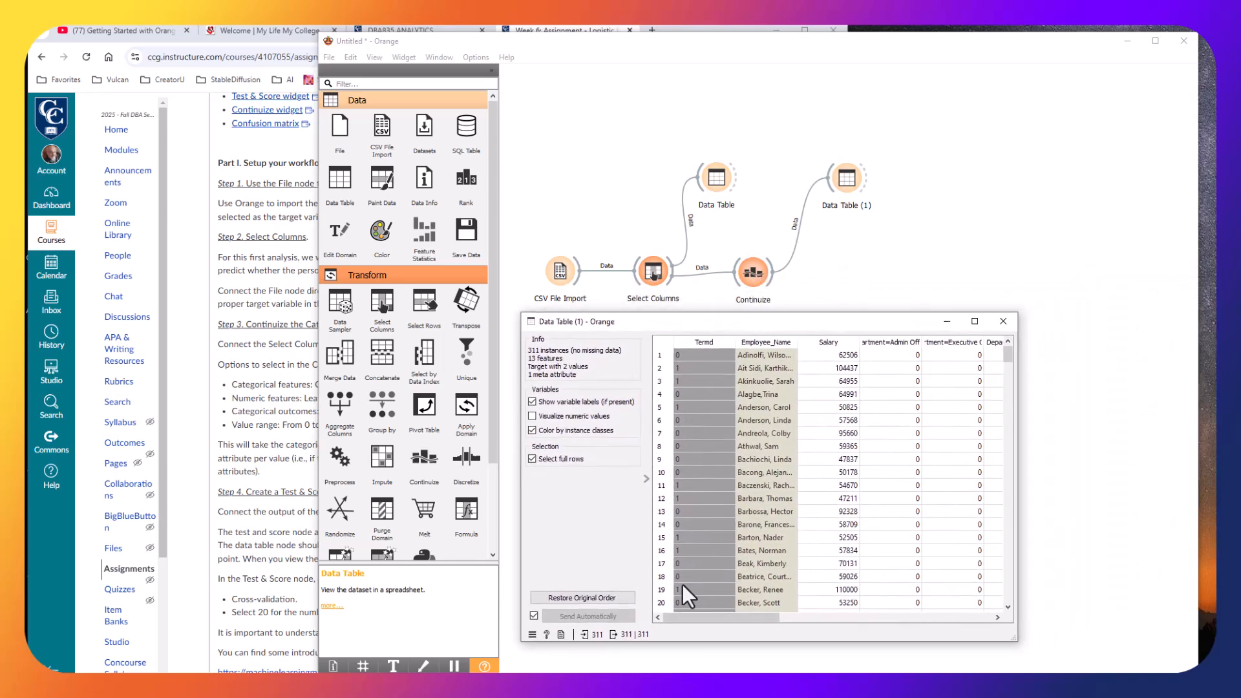
pyautogui.moveTo(737, 615); pyautogui.dragTo(668, 622)
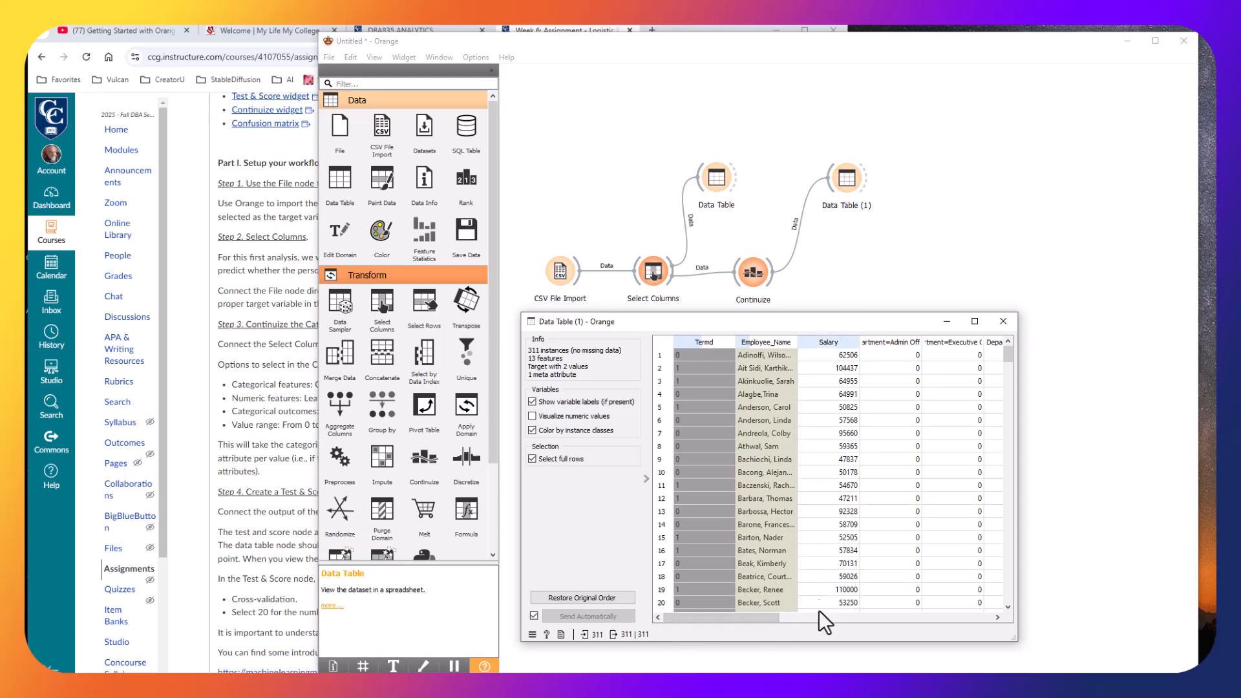
pyautogui.click(1008, 323)
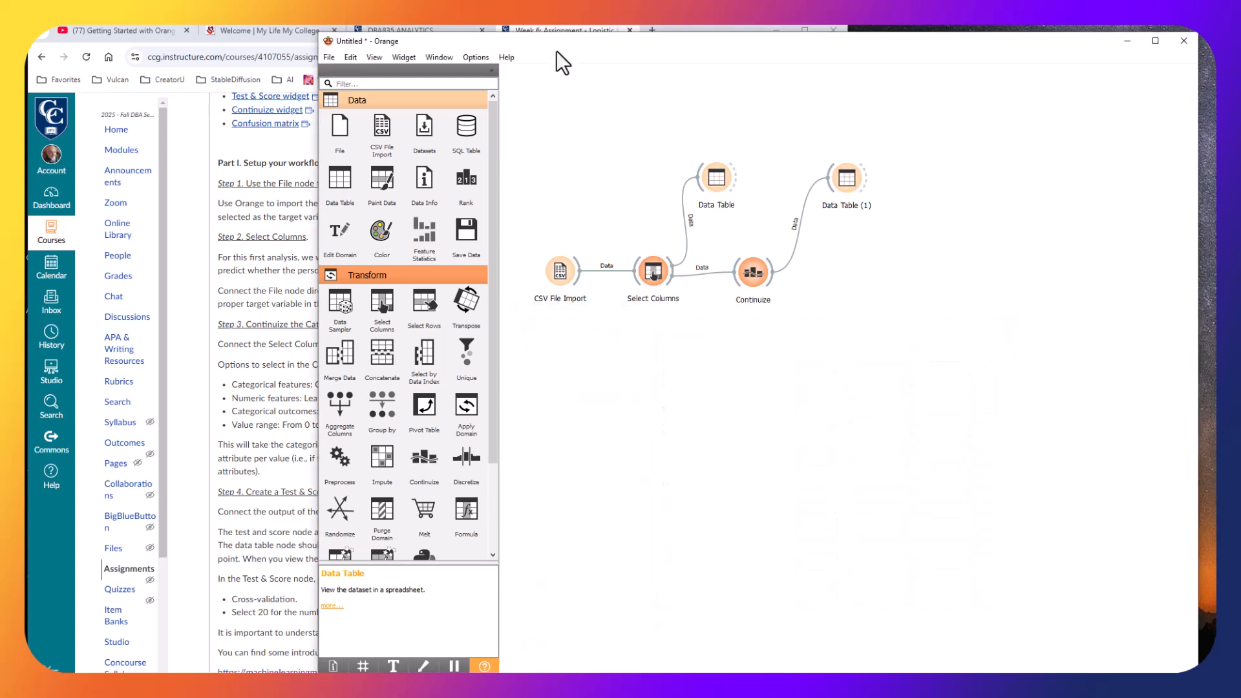
# Compare the Continuize settings with the assignment's instructions and read the next assignment steps.
pyautogui.moveTo(561, 47); pyautogui.dragTo(959, 110)
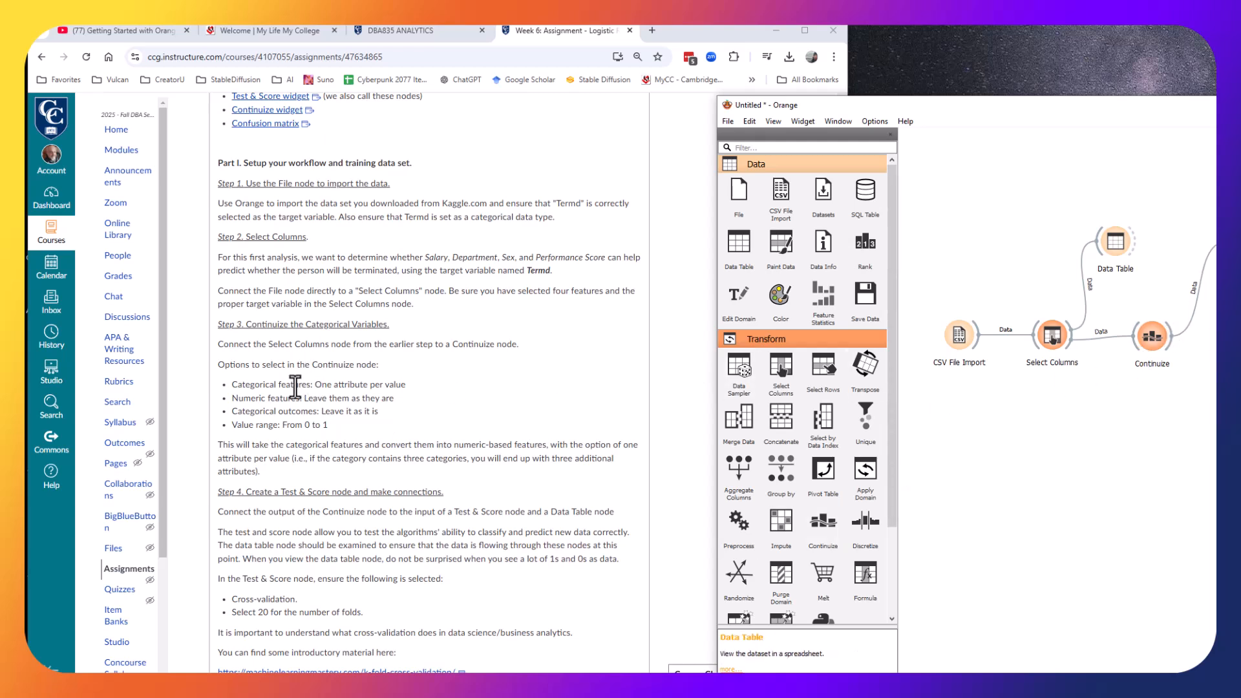
pyautogui.moveTo(316, 387); pyautogui.dragTo(407, 383)
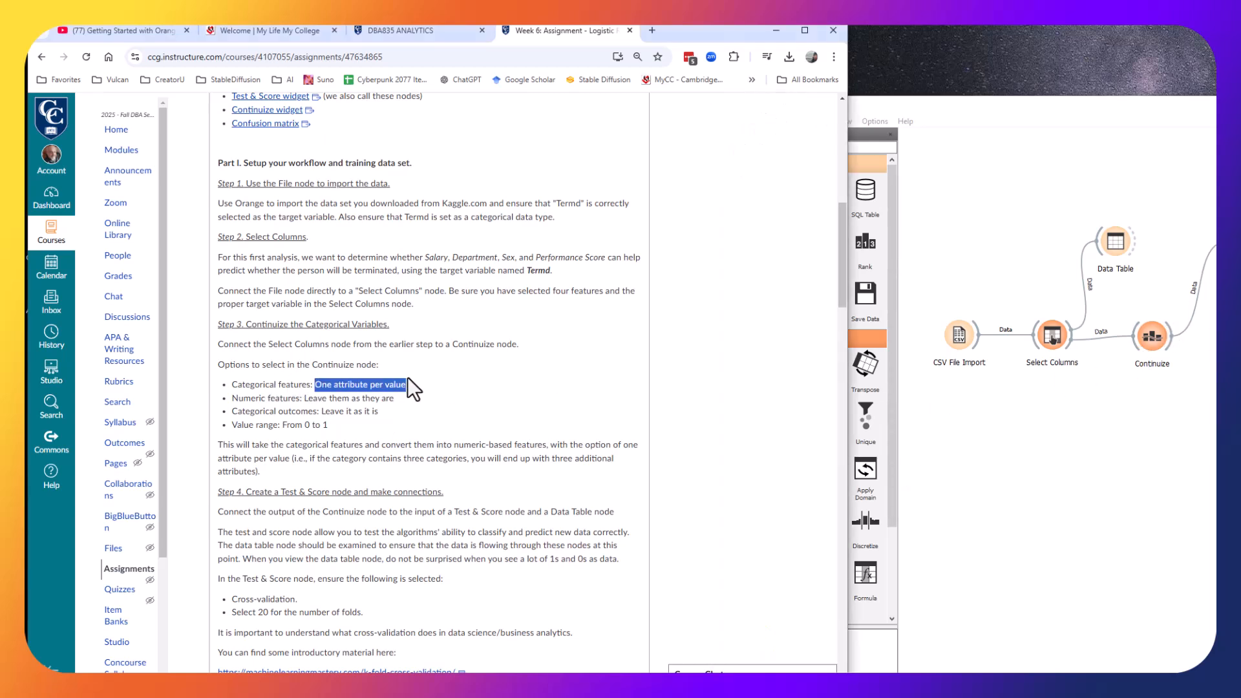
pyautogui.click(408, 382)
pyautogui.doubleClick(1147, 335)
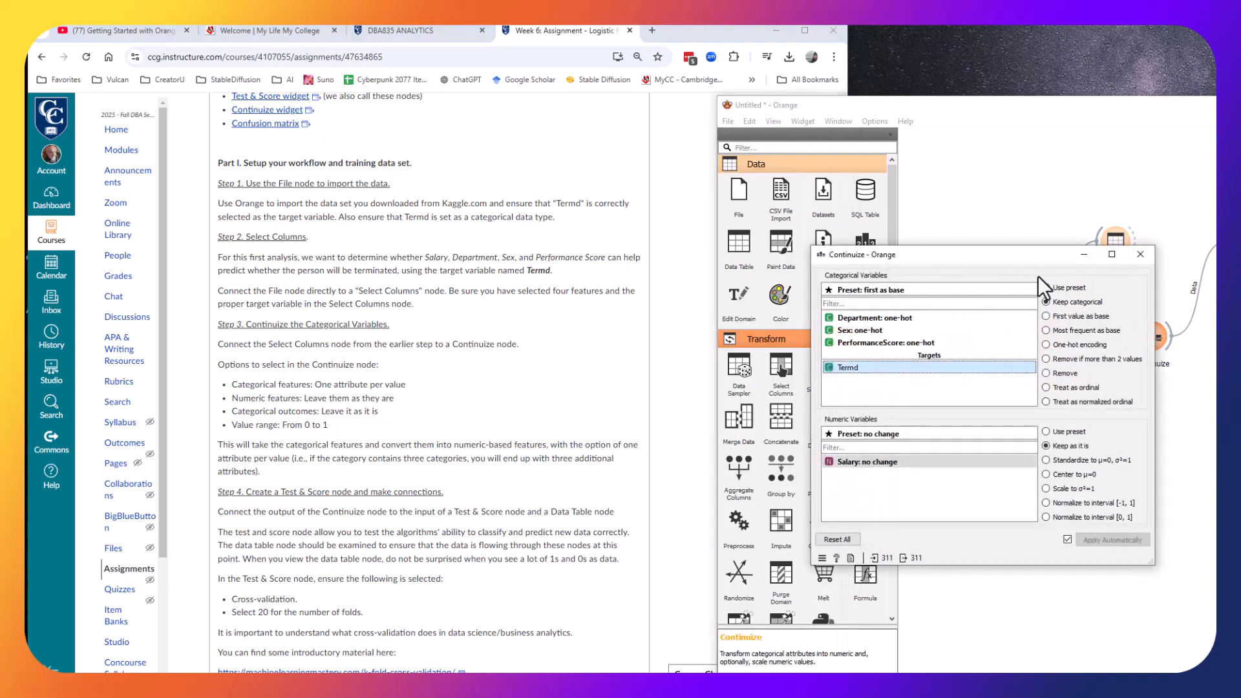
pyautogui.click(896, 318)
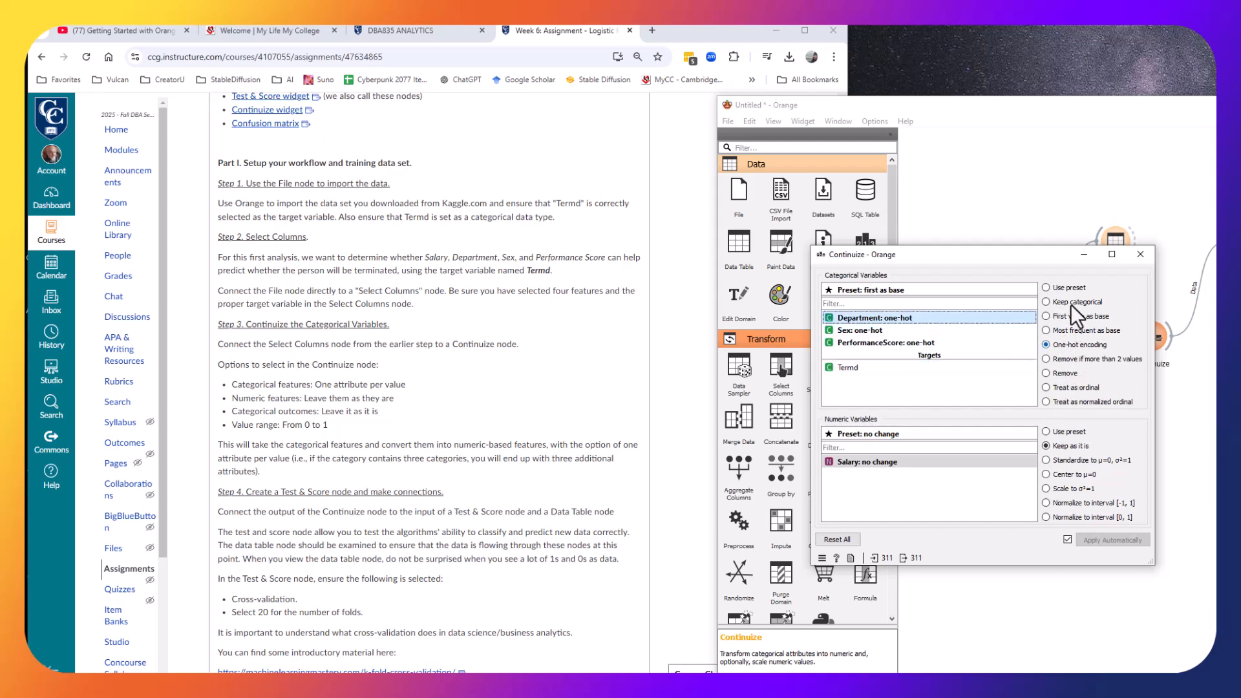
pyautogui.moveTo(242, 383); pyautogui.dragTo(422, 384)
pyautogui.click(422, 384)
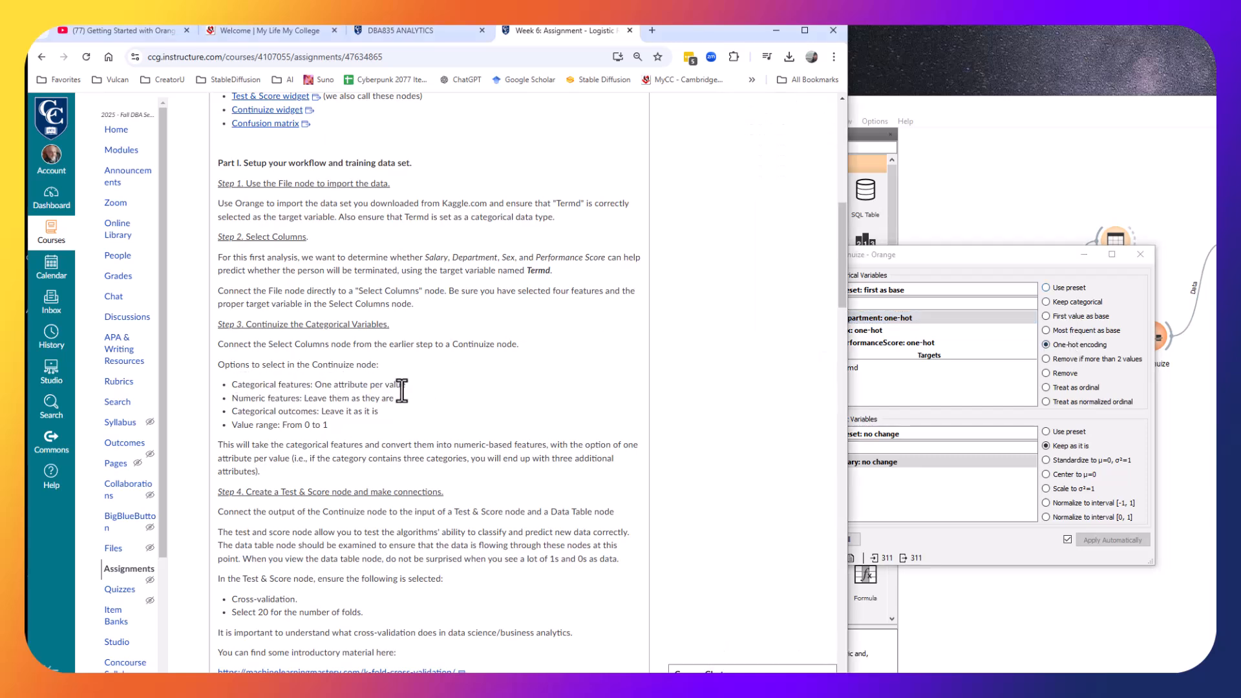
pyautogui.click(963, 257)
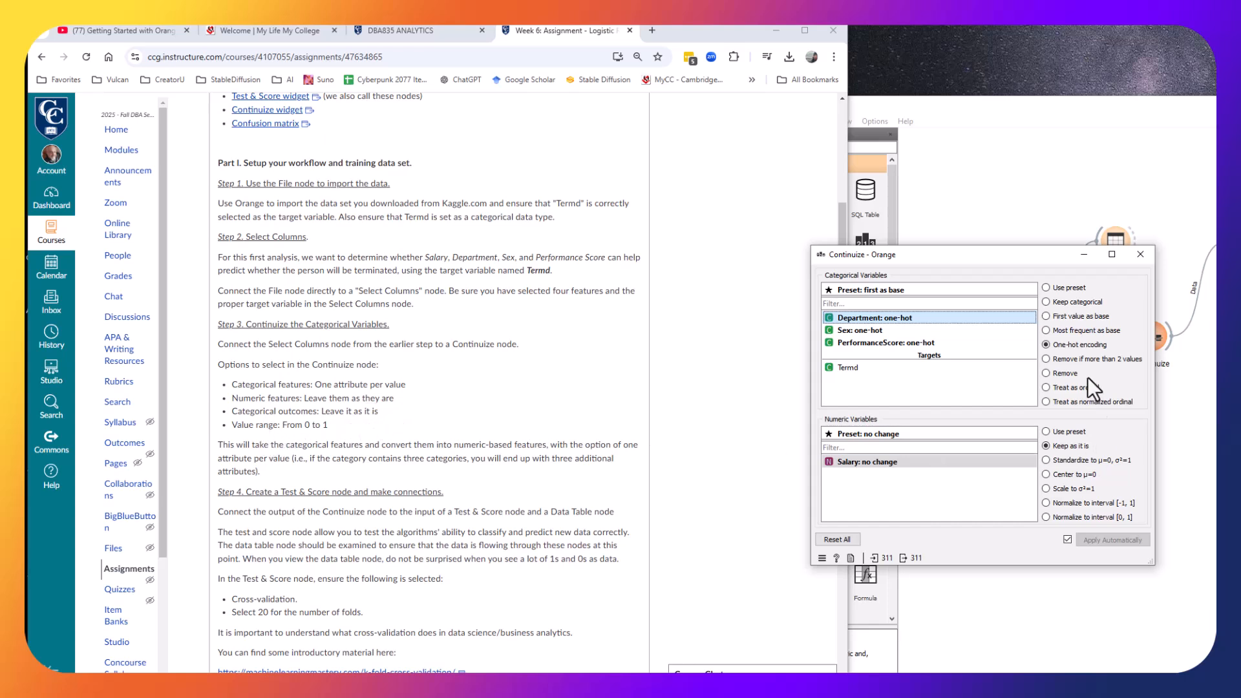
pyautogui.click(848, 369)
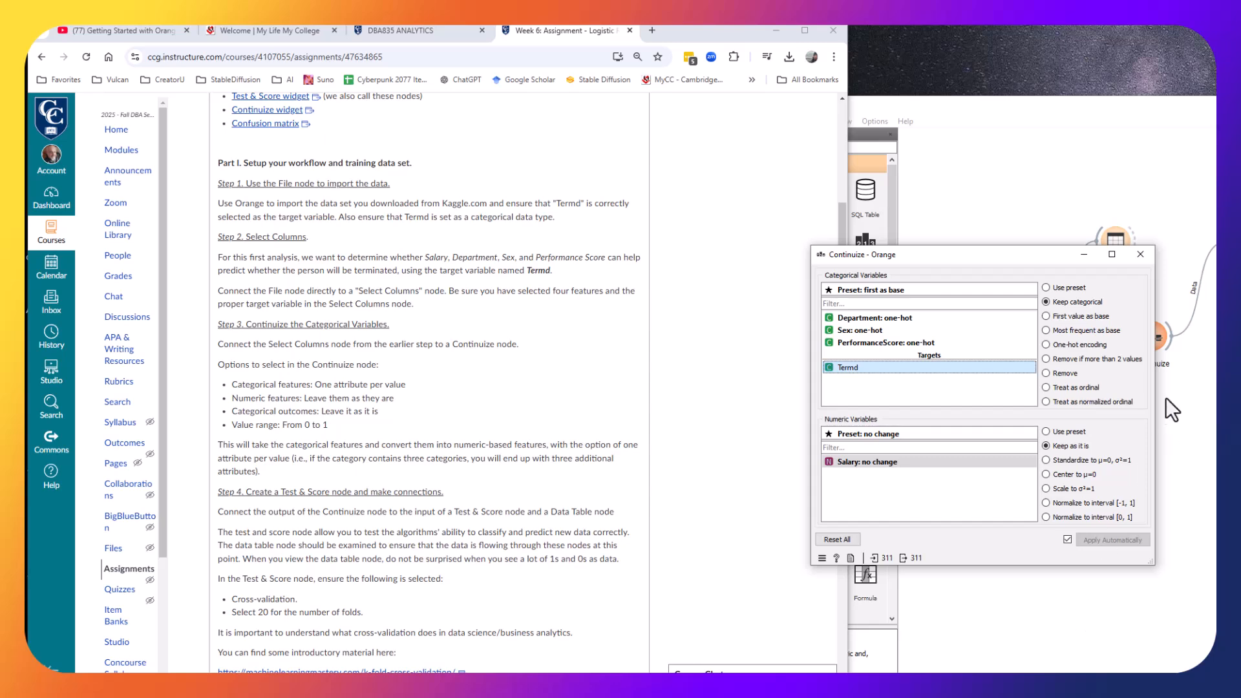
pyautogui.click(1140, 254)
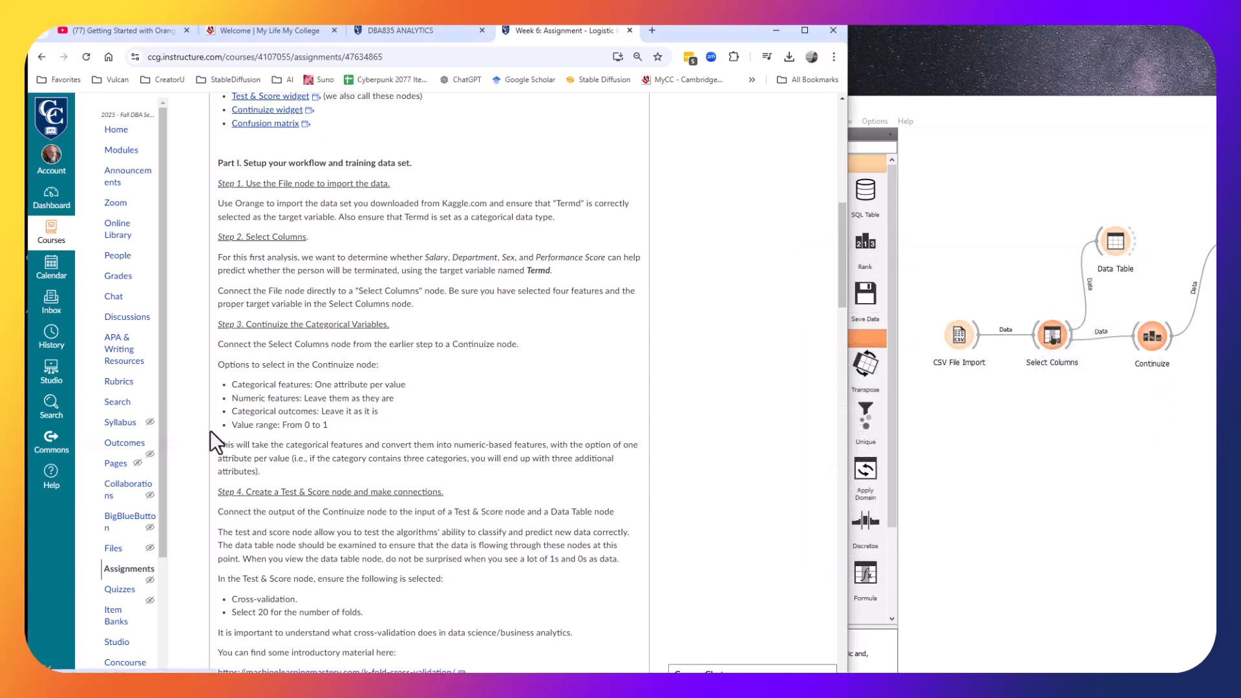
pyautogui.scroll(-3, 413, 354)
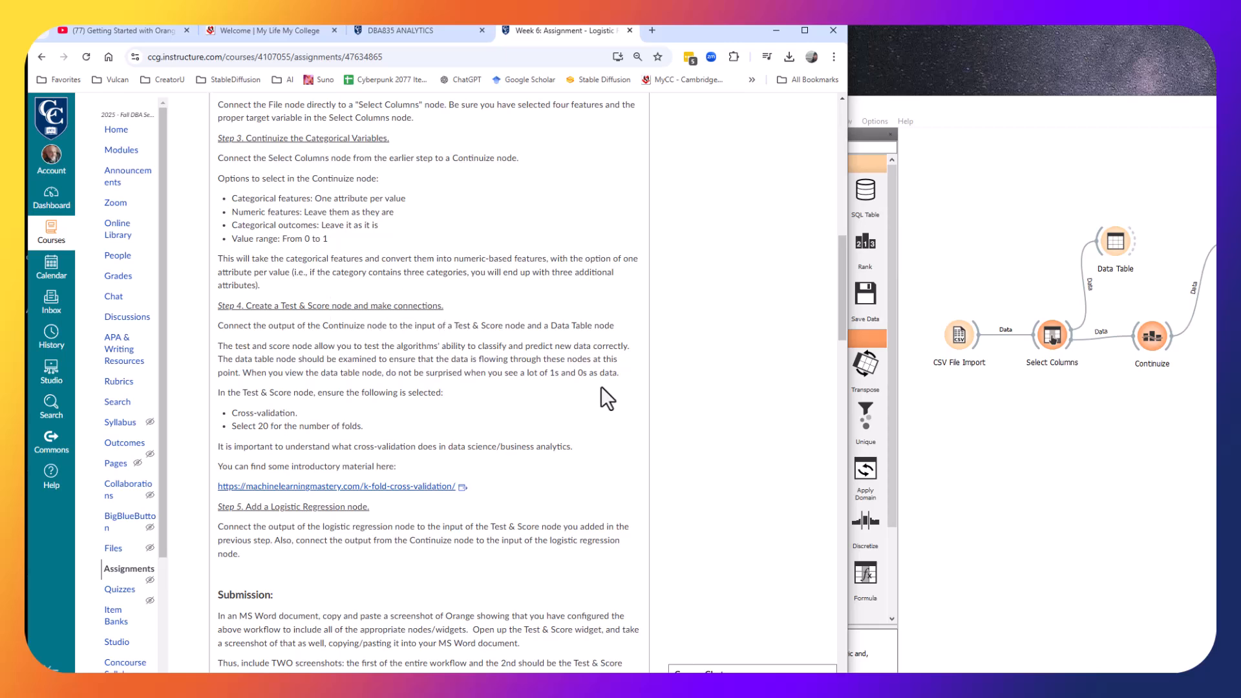
pyautogui.moveTo(1034, 105); pyautogui.dragTo(914, 44)
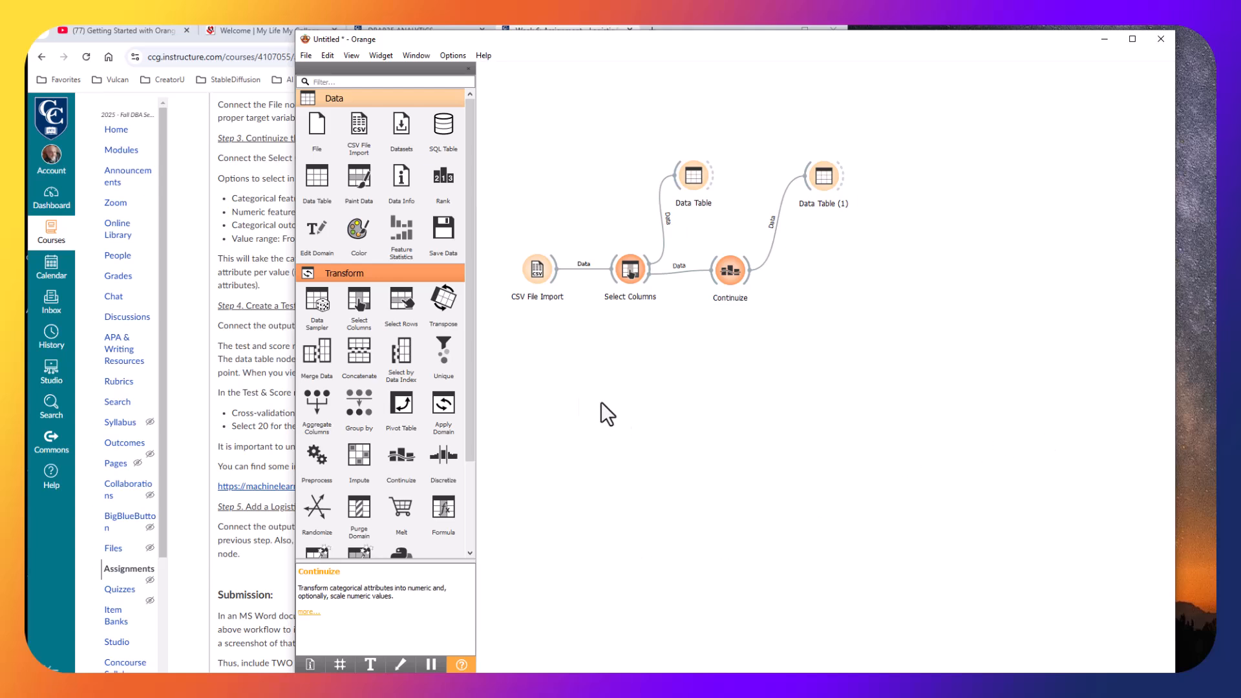
# Add a Test and Score widget to the canvas and connect Continuize's data output to it.
pyautogui.moveTo(467, 328); pyautogui.dragTo(464, 433)
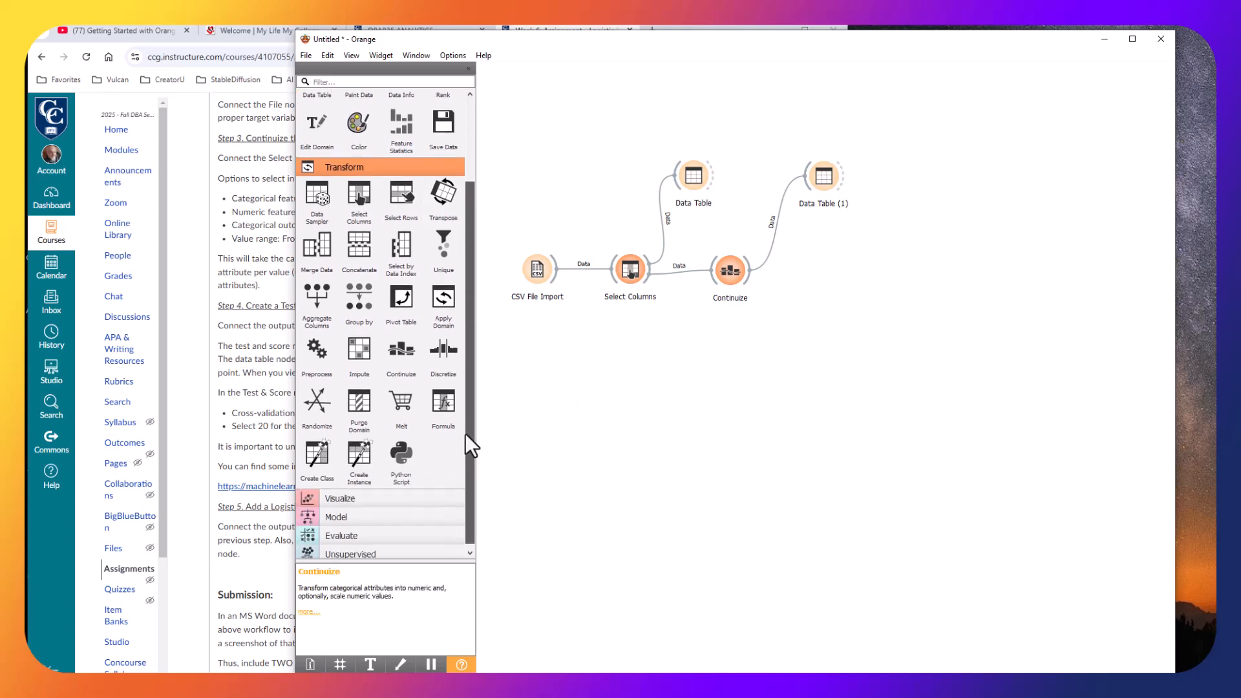
pyautogui.click(348, 512)
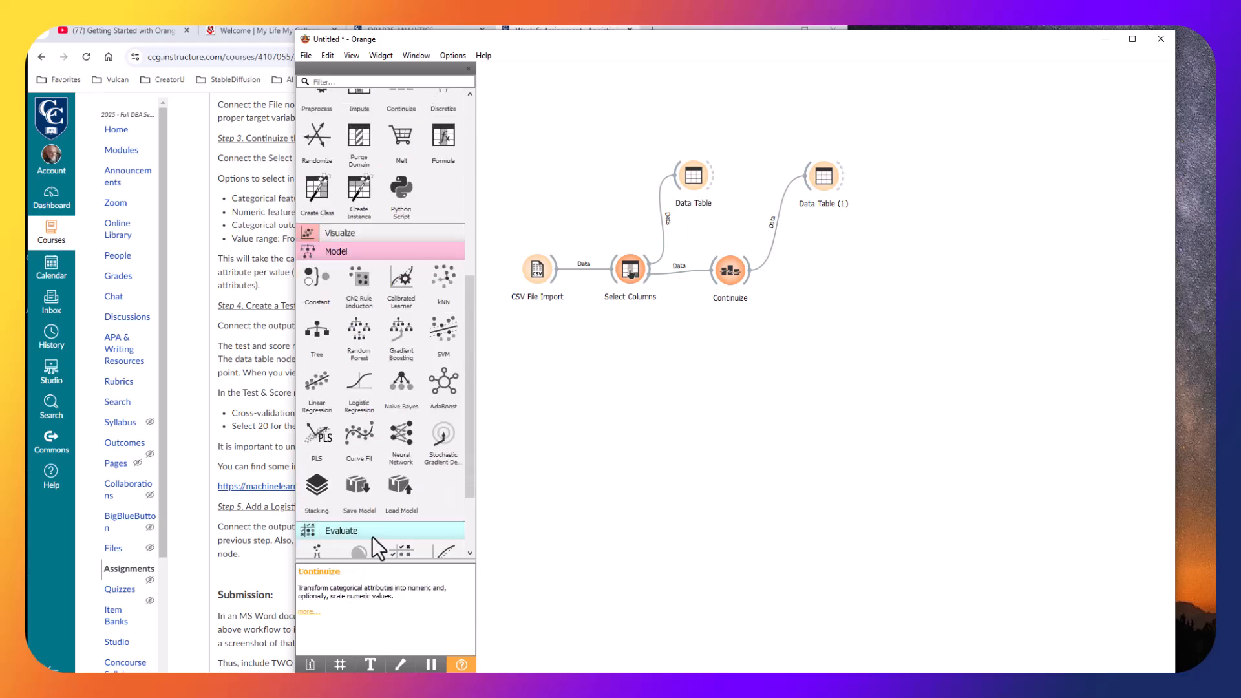
pyautogui.click(371, 533)
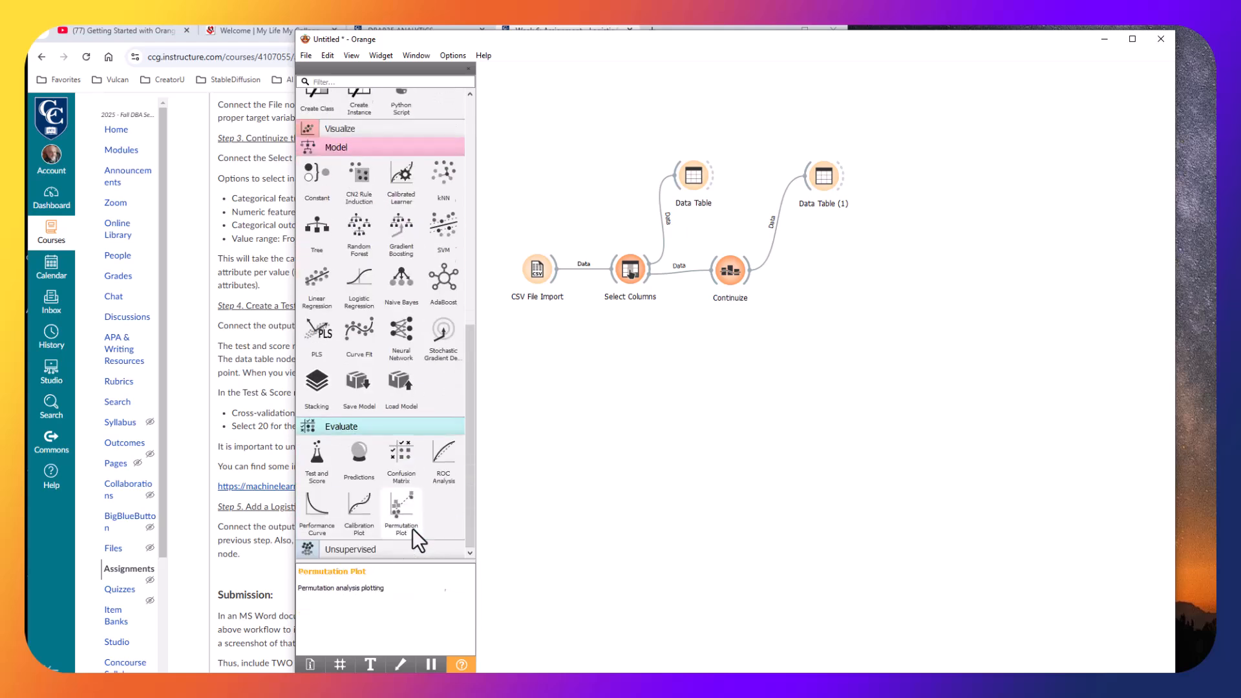
pyautogui.click(318, 455)
pyautogui.moveTo(952, 243); pyautogui.dragTo(951, 261)
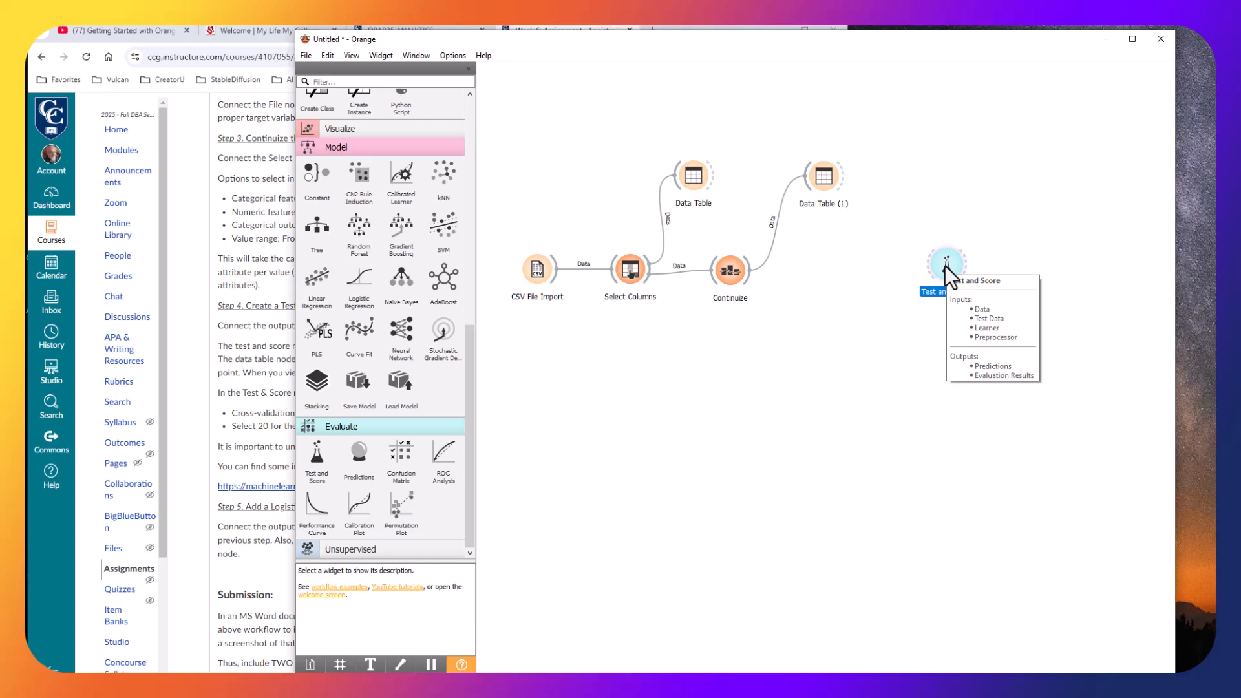
pyautogui.moveTo(748, 276); pyautogui.dragTo(948, 272)
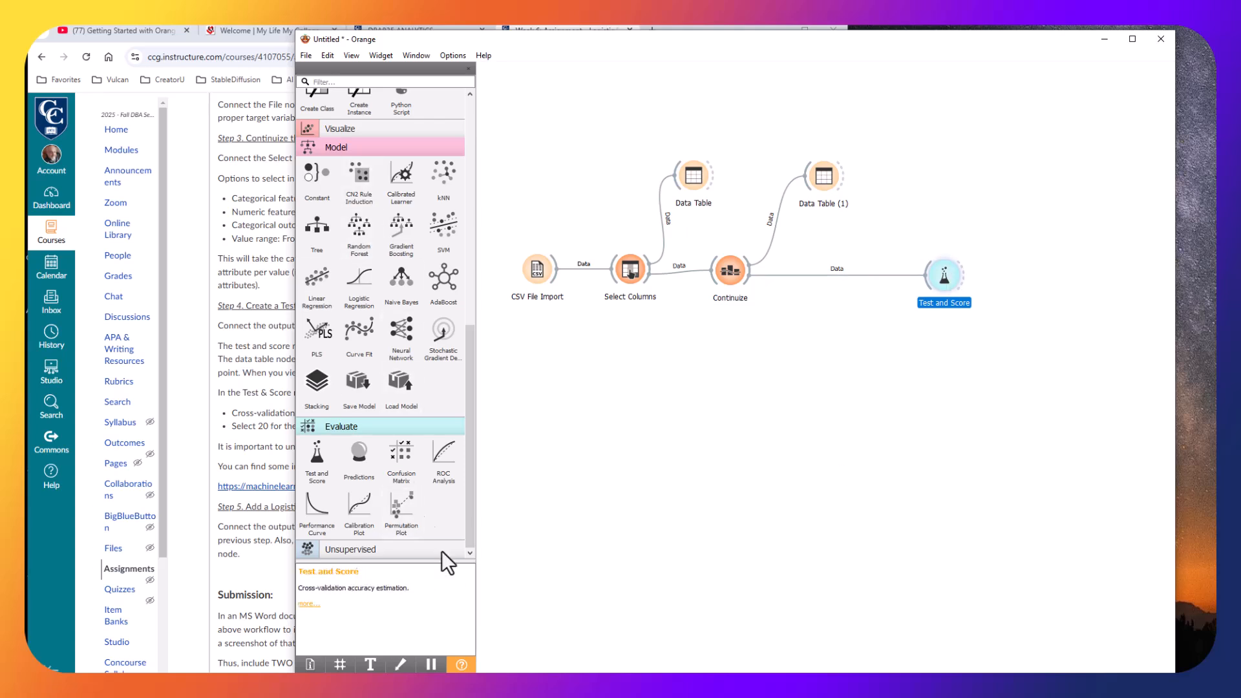
# Add a Logistic Regression widget below and connect it to Test and Score as the learner.
pyautogui.click(362, 288)
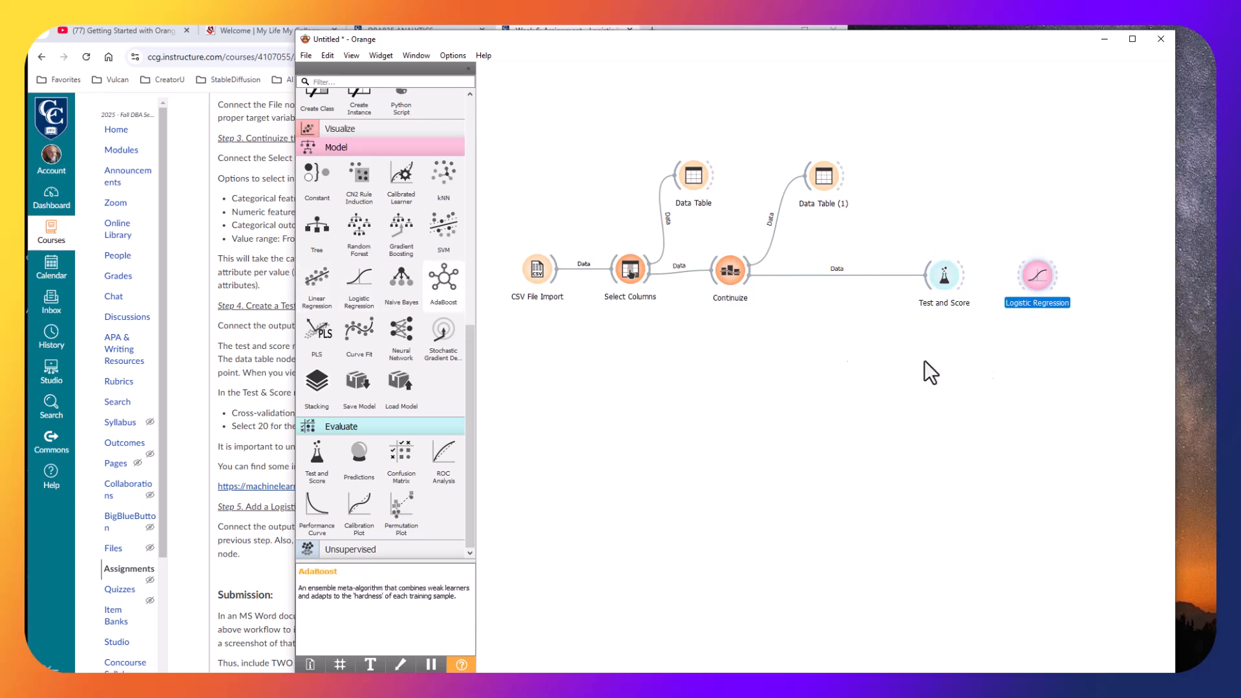
pyautogui.moveTo(1032, 272); pyautogui.dragTo(798, 339)
pyautogui.click(711, 456)
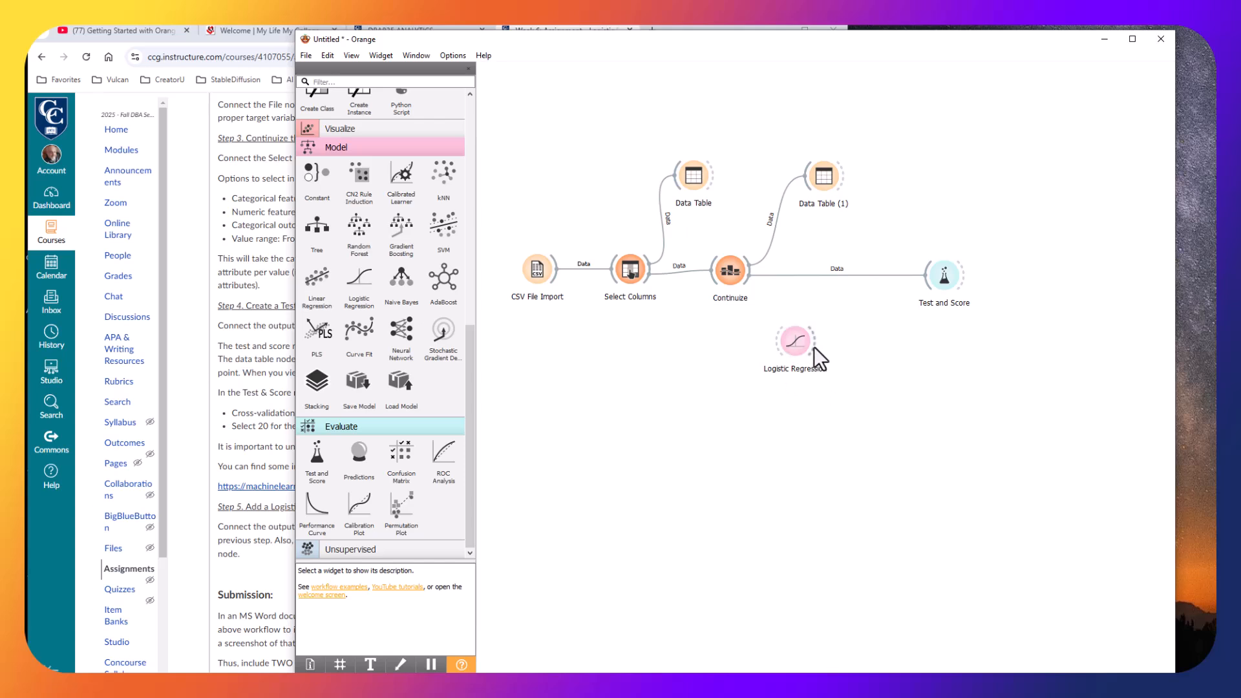
pyautogui.moveTo(913, 311); pyautogui.dragTo(929, 291)
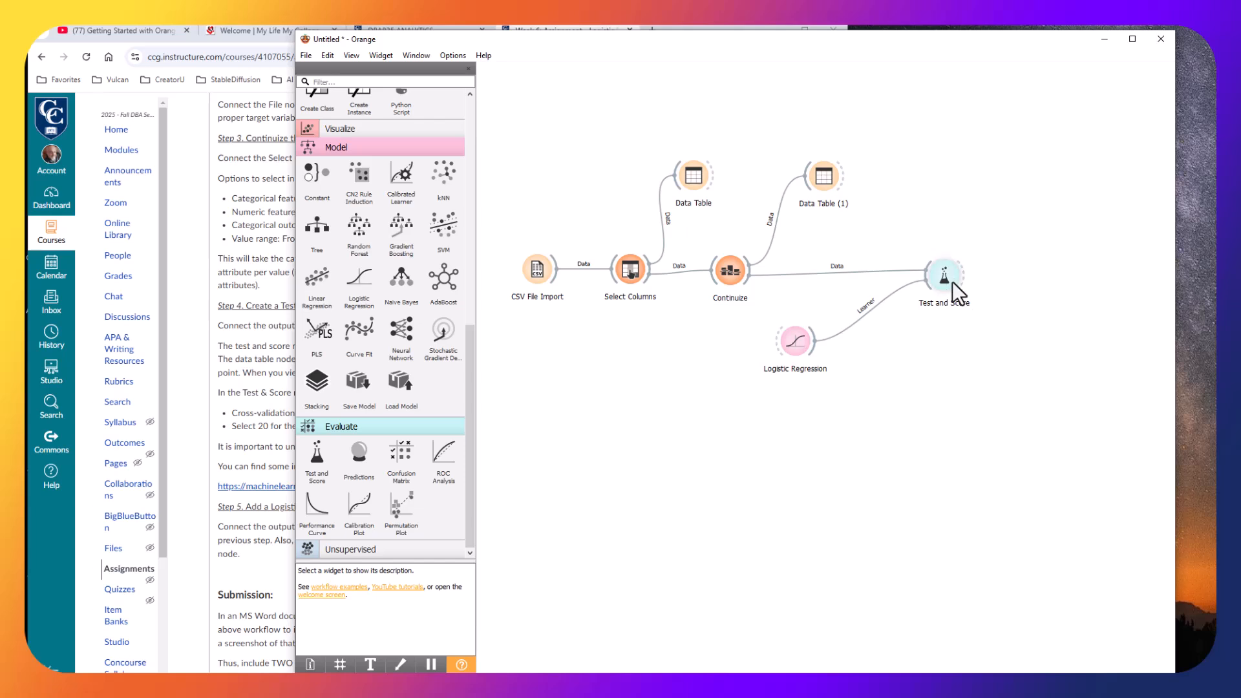
# Open Test and Score to review the cross-validation results for Logistic Regression, then close the window.
pyautogui.doubleClick(952, 281)
pyautogui.moveTo(983, 284); pyautogui.dragTo(673, 308)
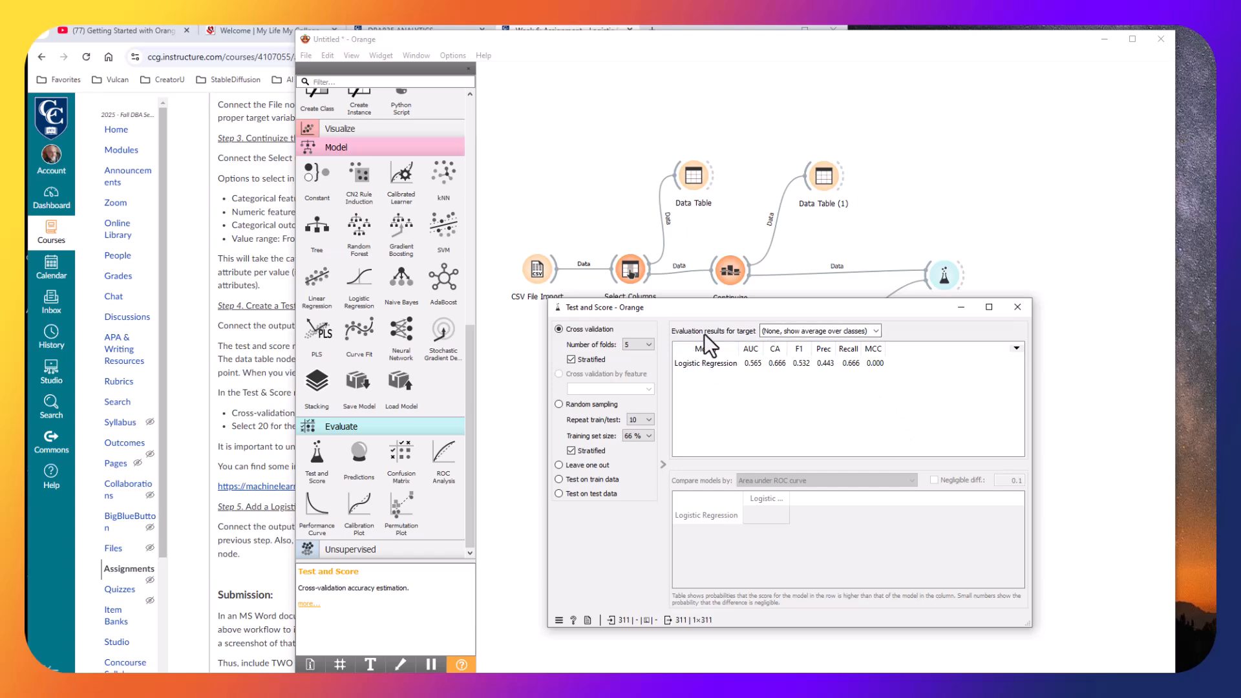
pyautogui.click(873, 331)
pyautogui.click(870, 332)
pyautogui.moveTo(649, 307); pyautogui.dragTo(669, 329)
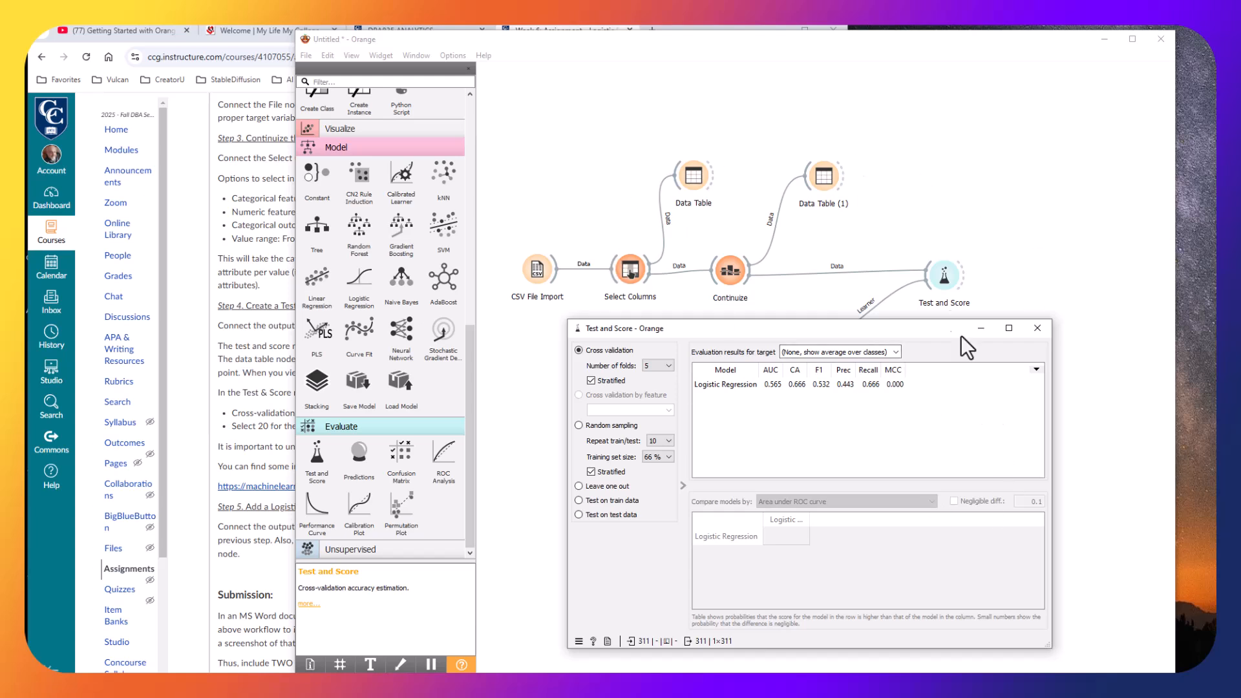
pyautogui.click(1036, 328)
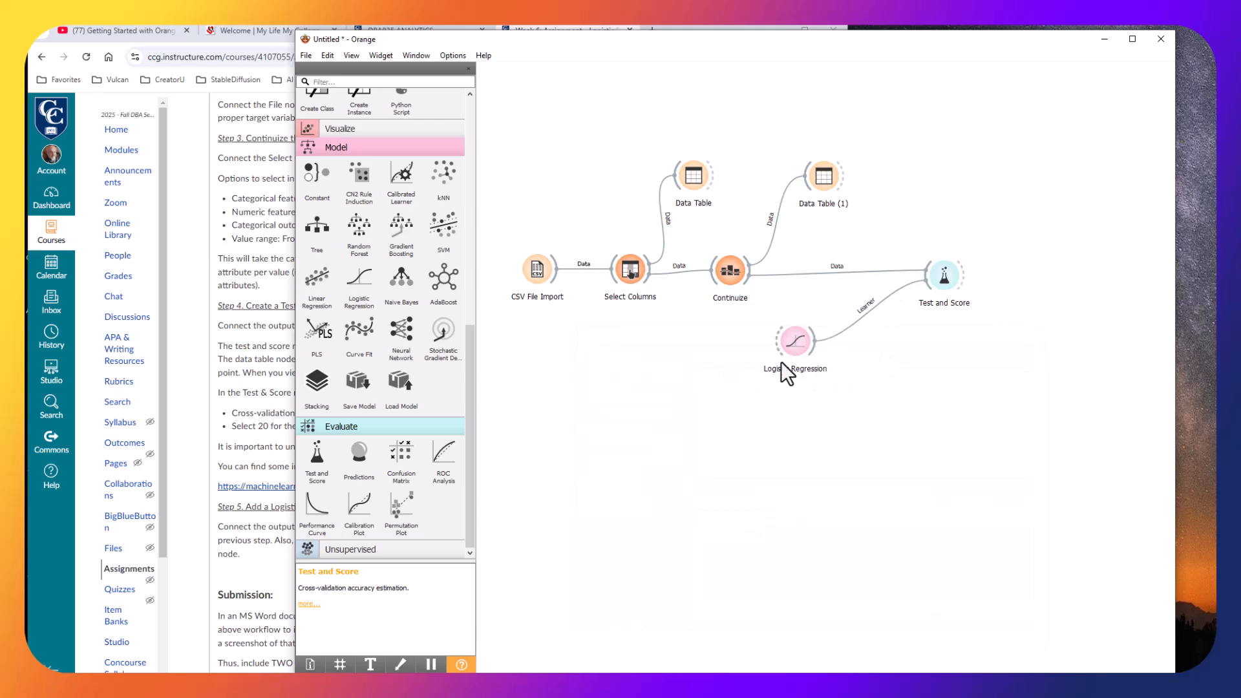